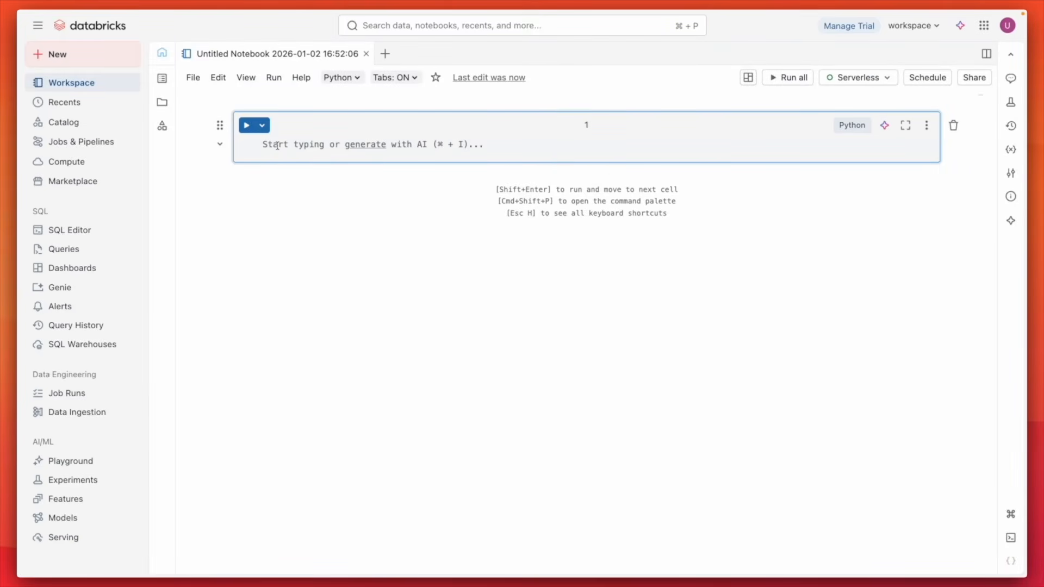
Enter "%pip install dbdemos" in the first notebook cell and run it
text(%pip install dbdemos)
key(Return)
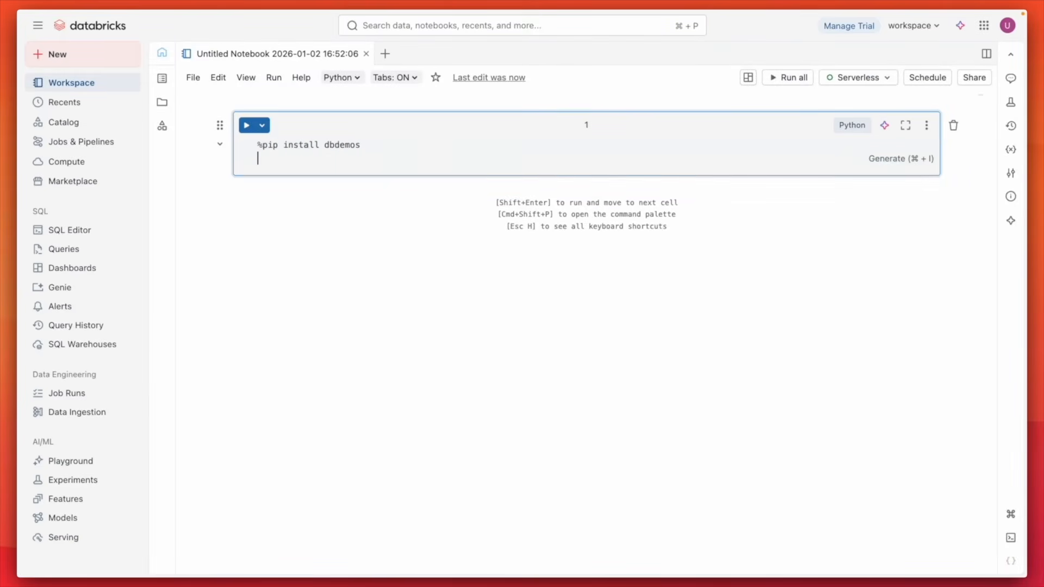
click(246, 124)
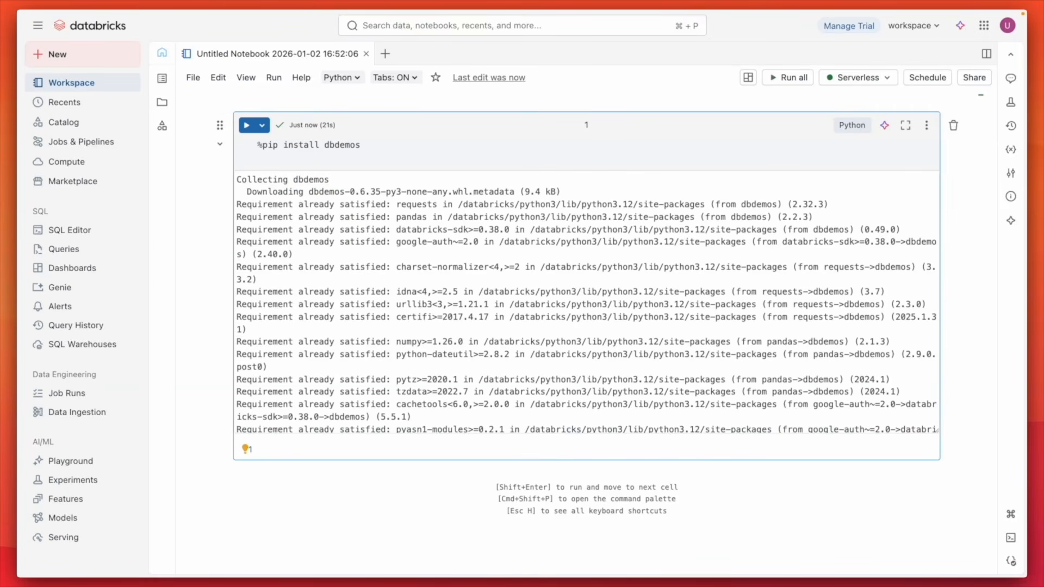
Add a second cell that imports dbdemos and installs 'aibi-sales-pipeline-review' with catalog 'main' and schema 'dbdemos_aibi_sales_pipeline_review', and run it
scroll(588, 479, down, 1)
click(538, 442)
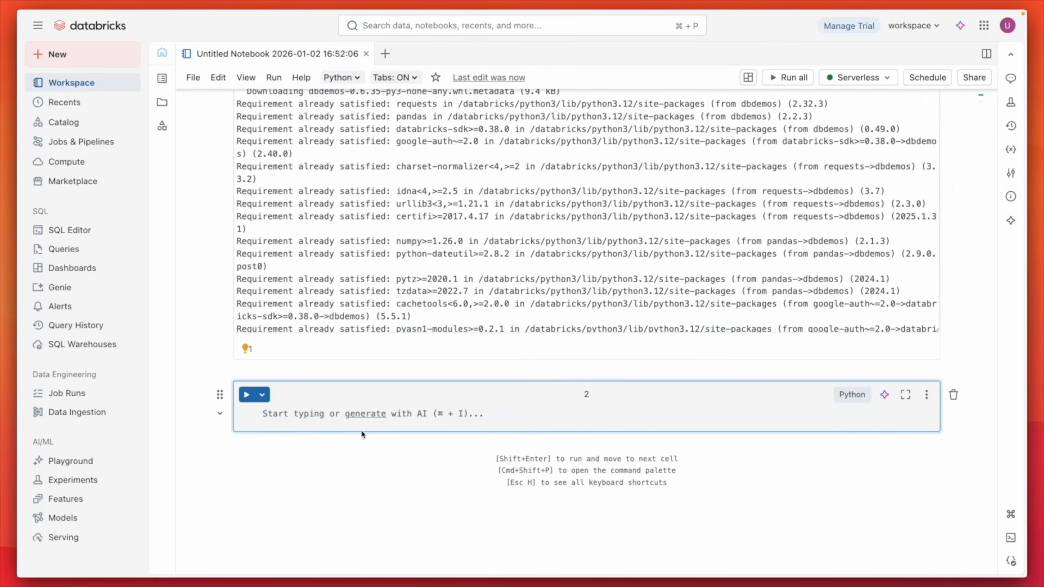
text(import dbdemos dbdemos.install('aibi-sales-pipeline-review', catalog='main', schema='dbdemos_aibi_sales_pipeline_review'))
key(shift+Return)
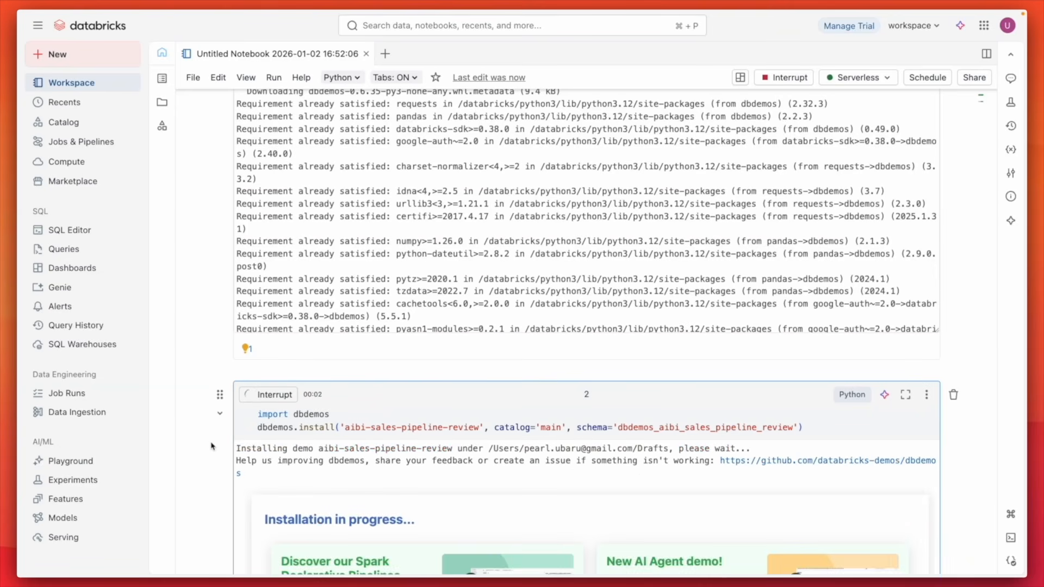
Open the DBDemos - AI-BI - Sales Pipeline Review Genie space from the demo installation output
scroll(211, 445, down, 3)
scroll(212, 446, down, 5)
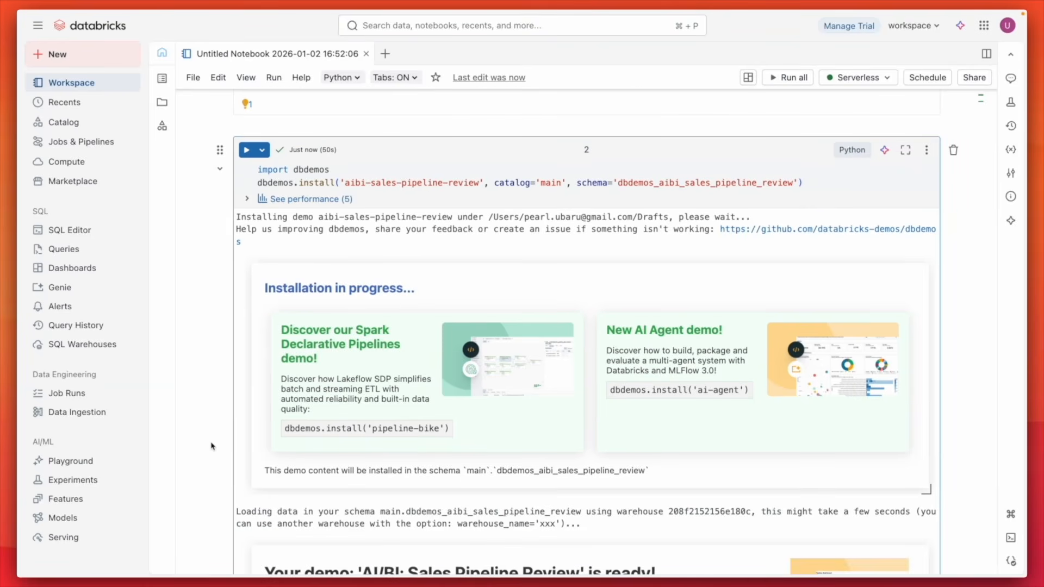
scroll(212, 445, down, 5)
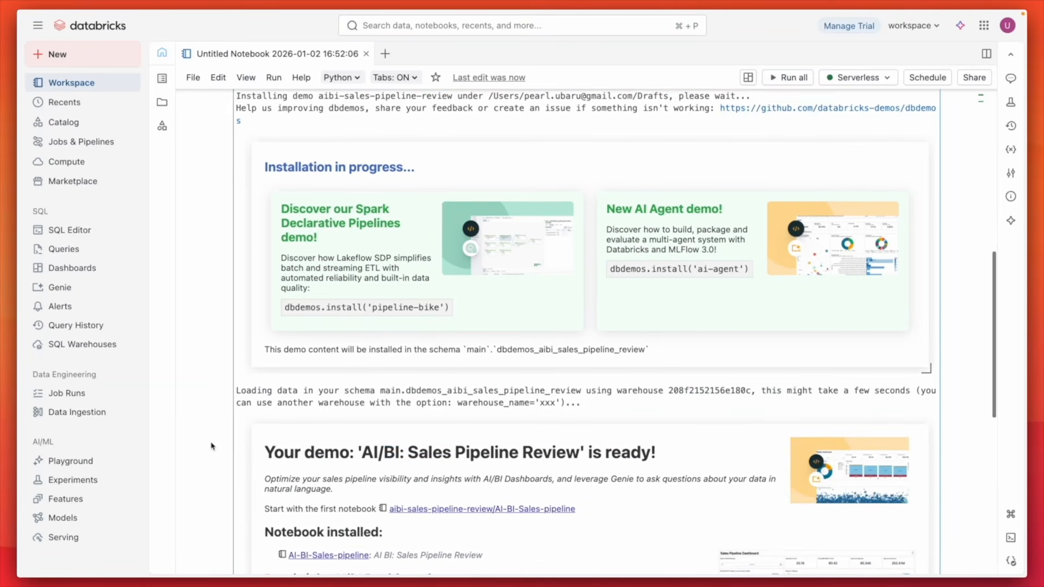
scroll(212, 446, down, 1)
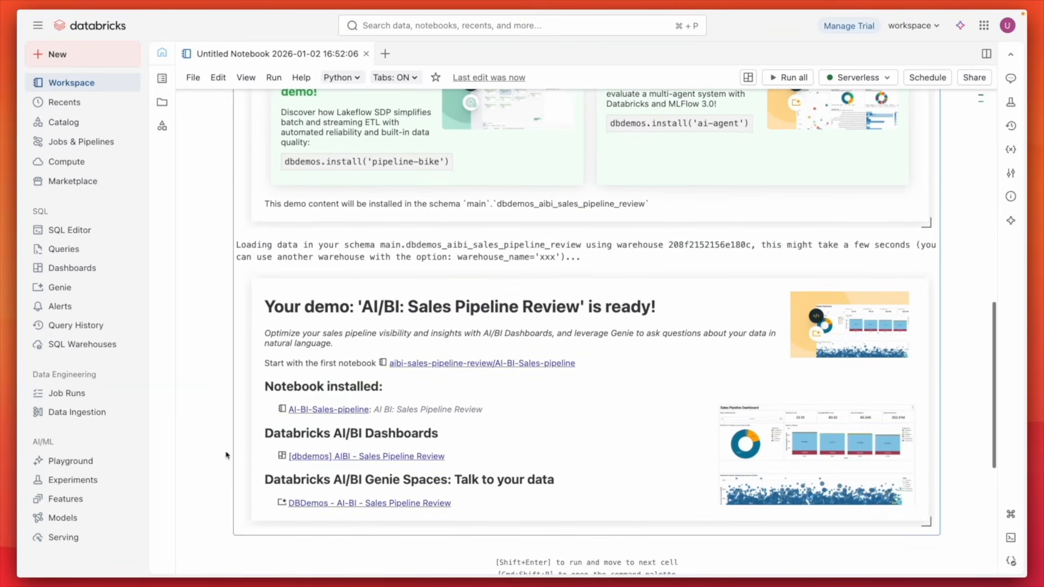
click(328, 502)
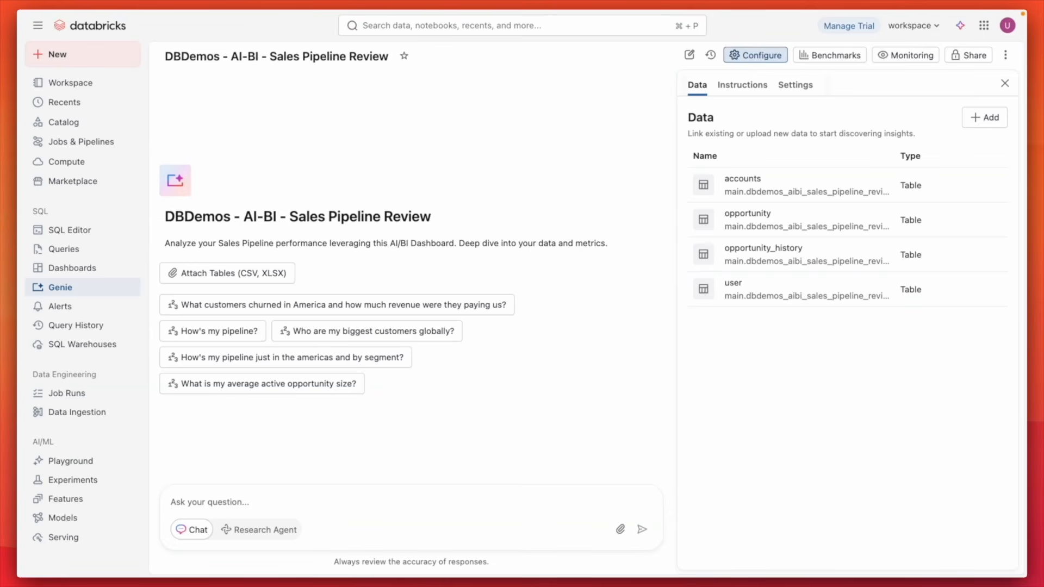
Ask Genie "Show me sales trends in Asia"
text(Show)
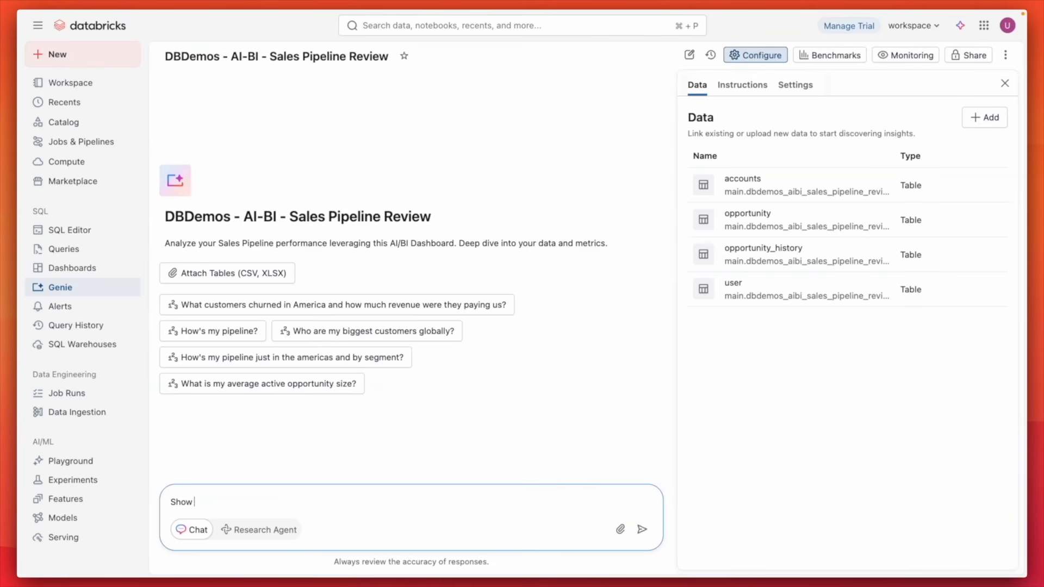
text( me sales trends in Asia)
key(Return)
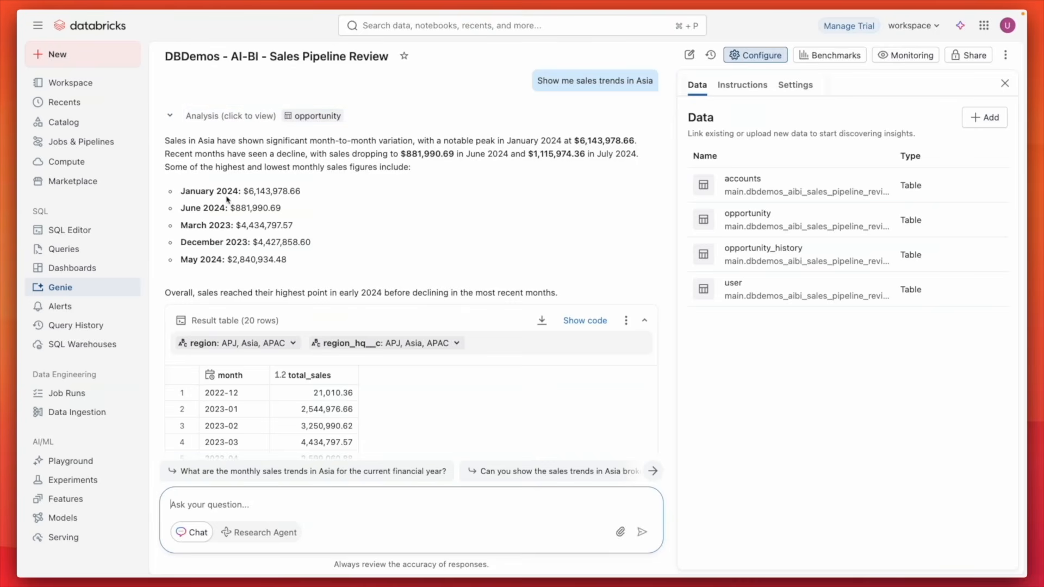
Examine the Asia sales summary, result table and trend chart, and view the generated SQL code before hiding it again
scroll(236, 285, down, 3)
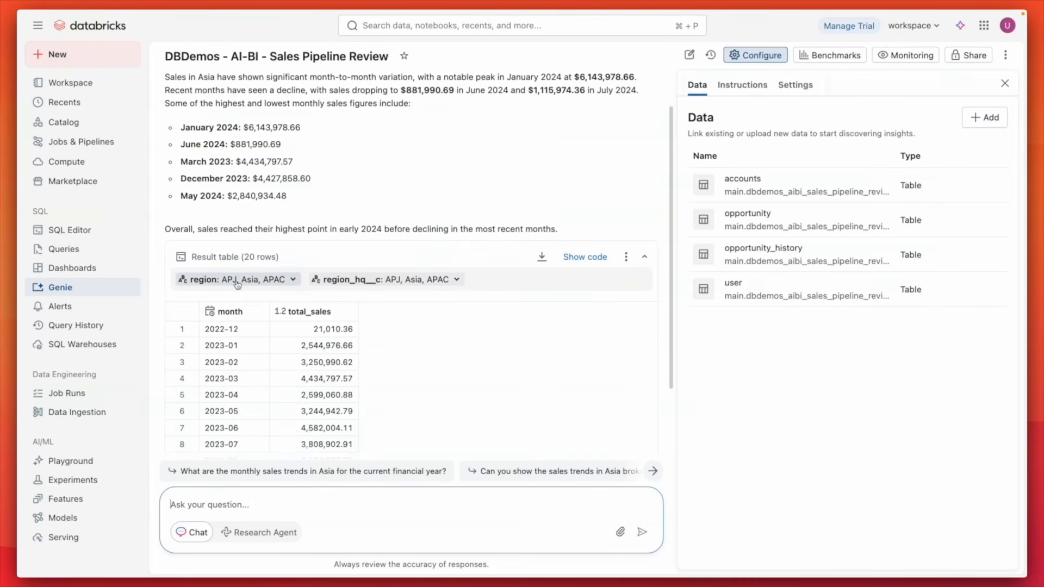
scroll(237, 284, down, 5)
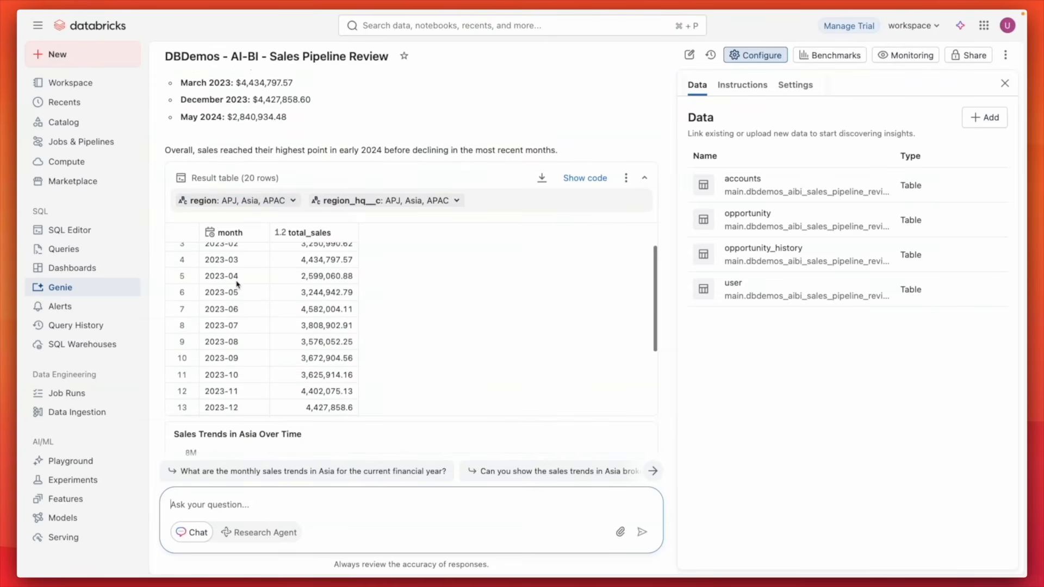
scroll(237, 284, down, 4)
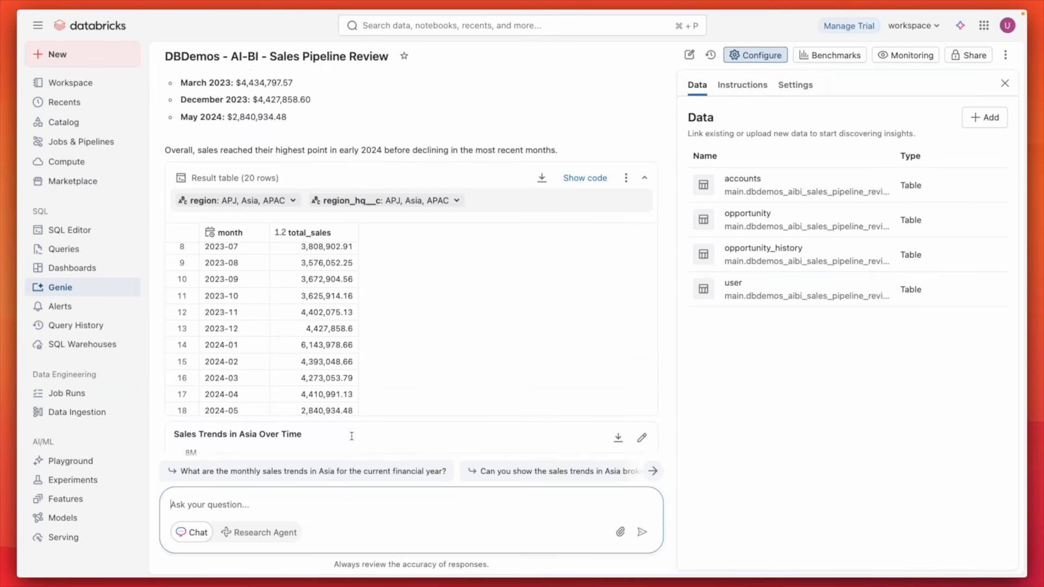
scroll(351, 436, down, 10)
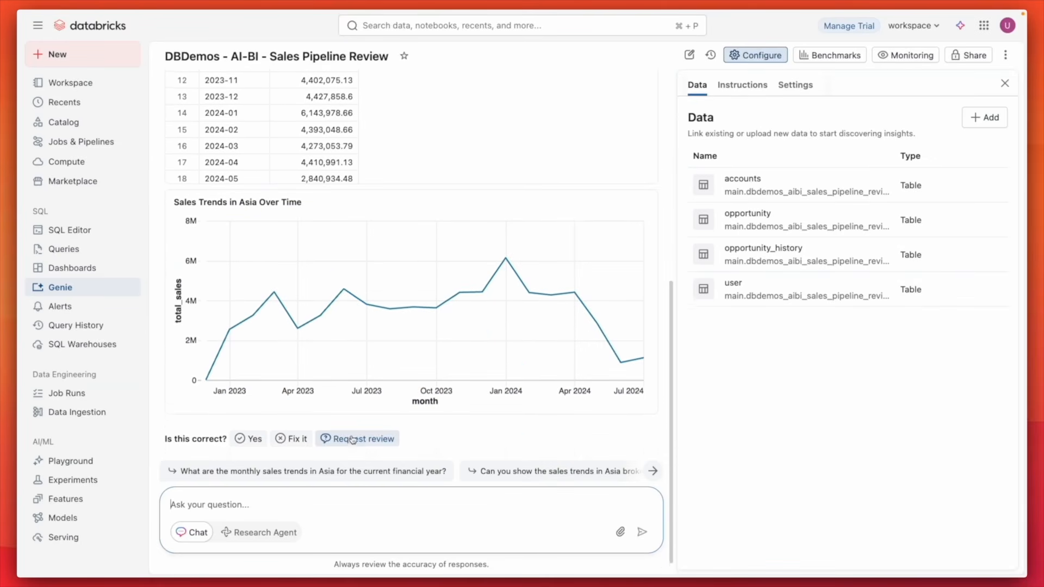
scroll(352, 440, down, 1)
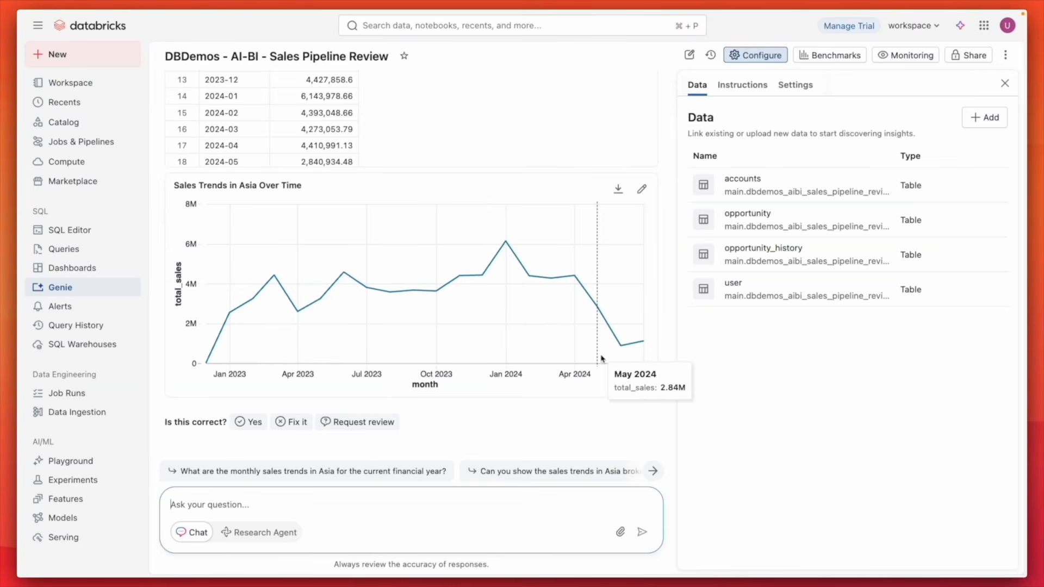
scroll(601, 353, up, 5)
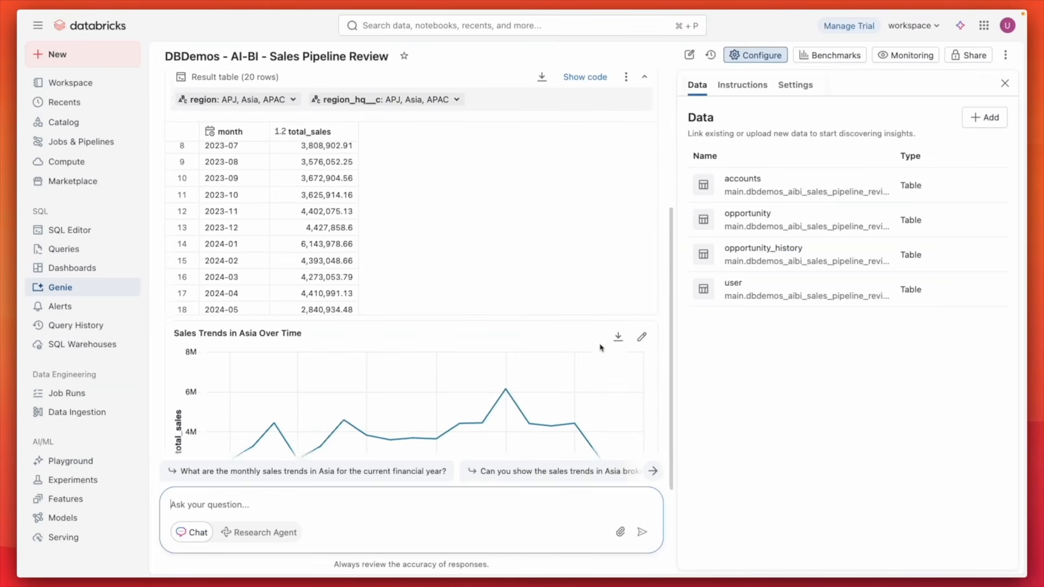
scroll(600, 347, up, 2)
click(583, 131)
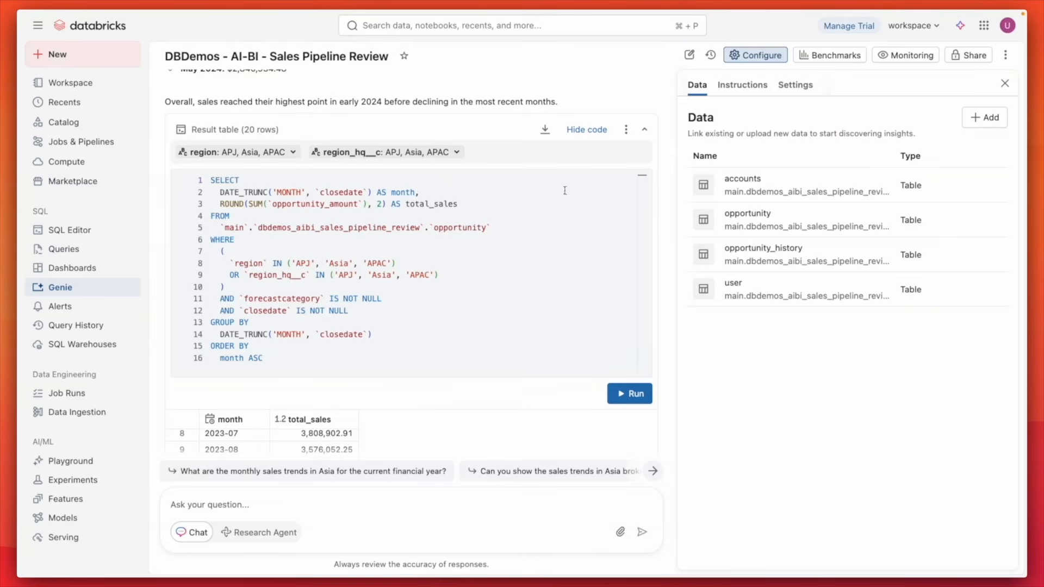
click(586, 130)
Ask Genie "What customers churned in America and how much revenue were they paying us?"
scroll(535, 342, down, 2)
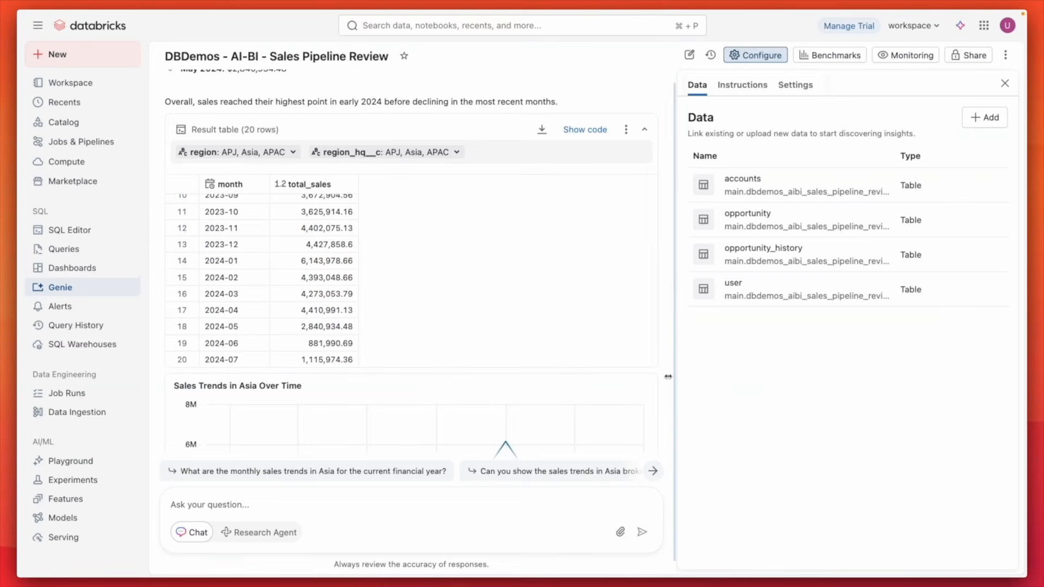
click(424, 498)
text(What c)
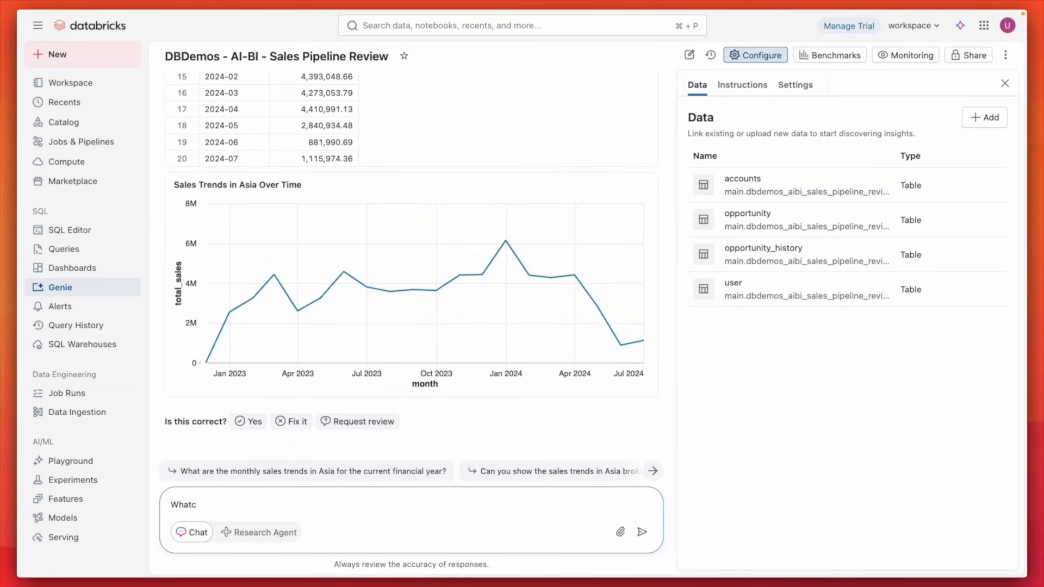
text(ustomers churned in America and how mu)
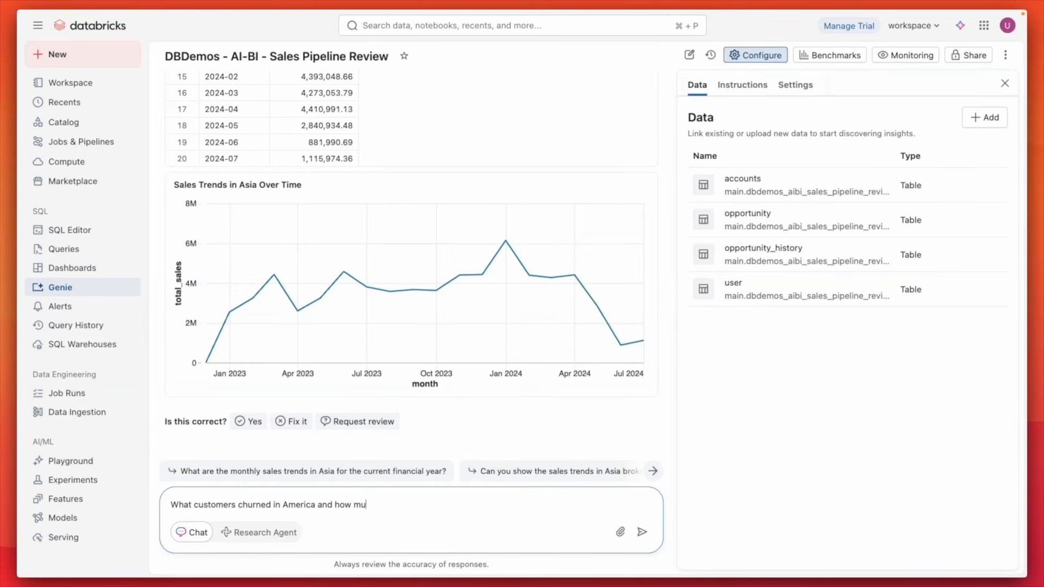
text(ch revenue were they paying us)
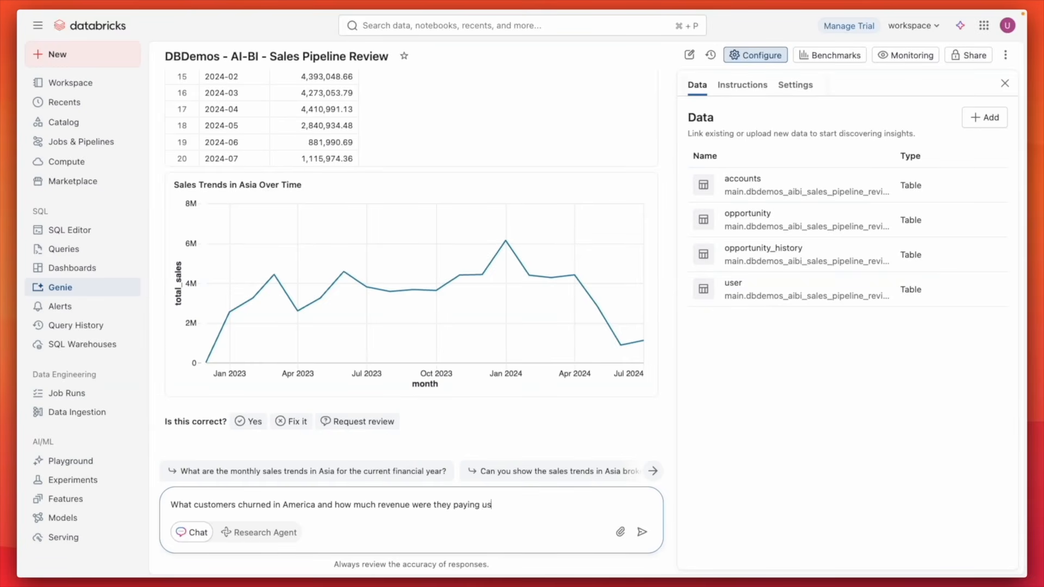
text(?)
key(Return)
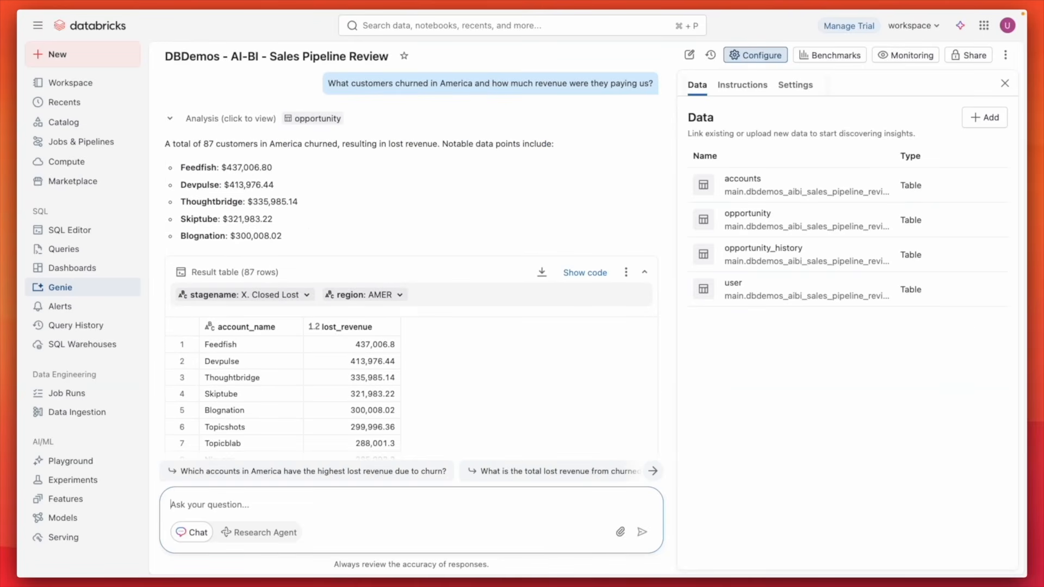
Review the churned customers table and chart, and mark the answer as correct
scroll(617, 326, down, 3)
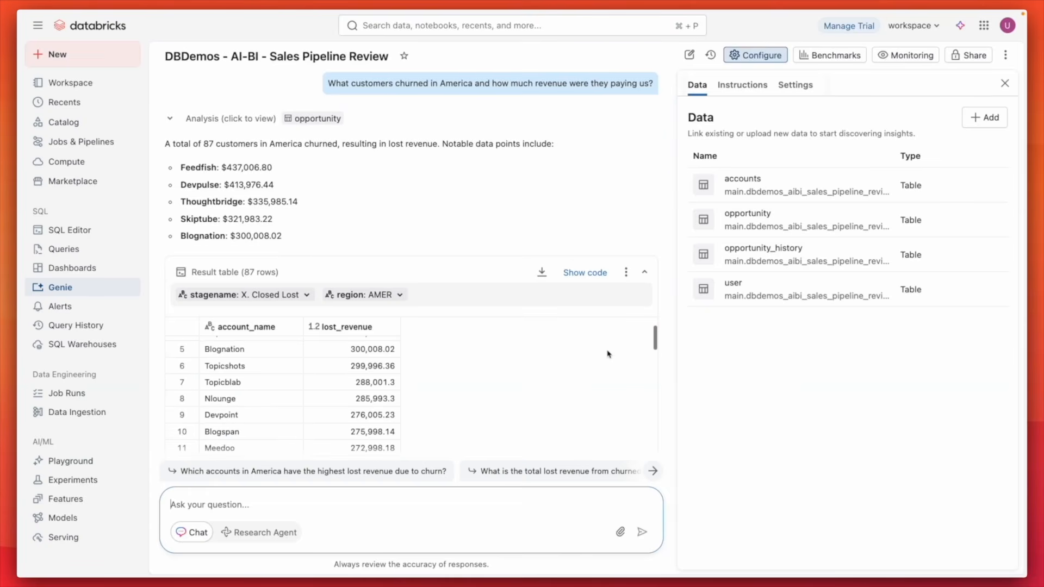
scroll(608, 354, down, 1)
scroll(524, 239, down, 5)
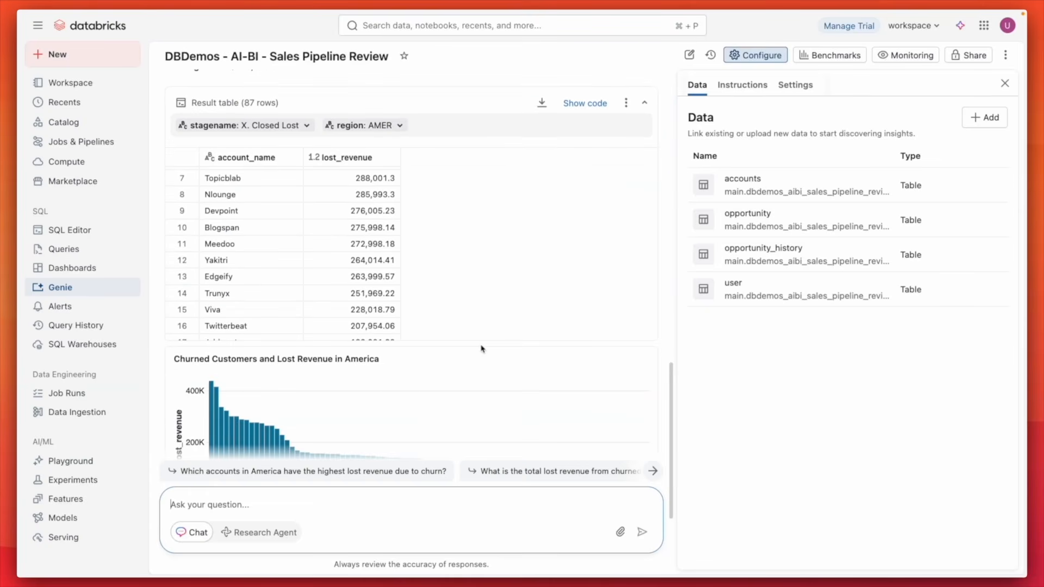
scroll(481, 349, down, 3)
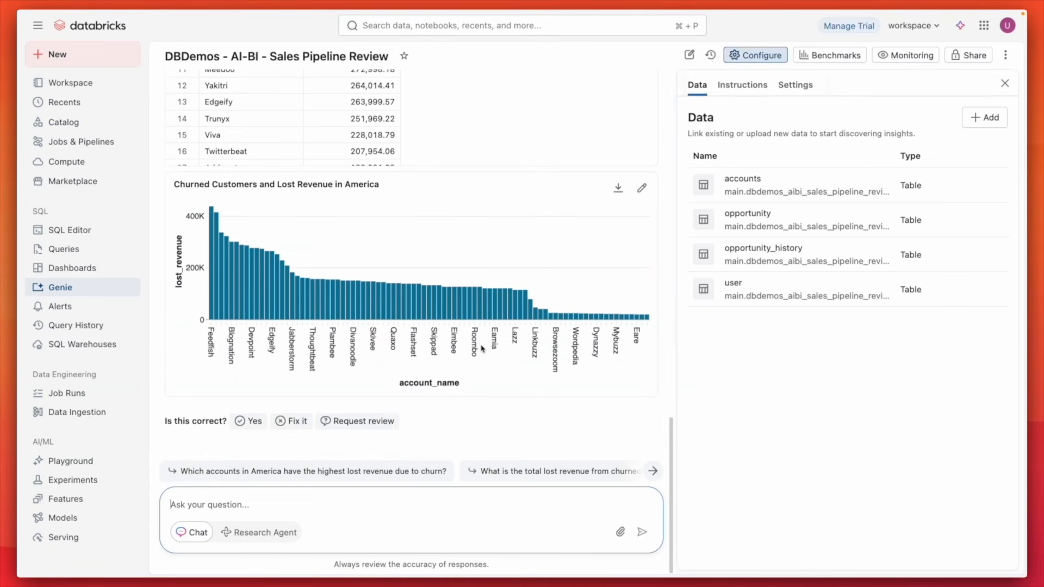
click(254, 427)
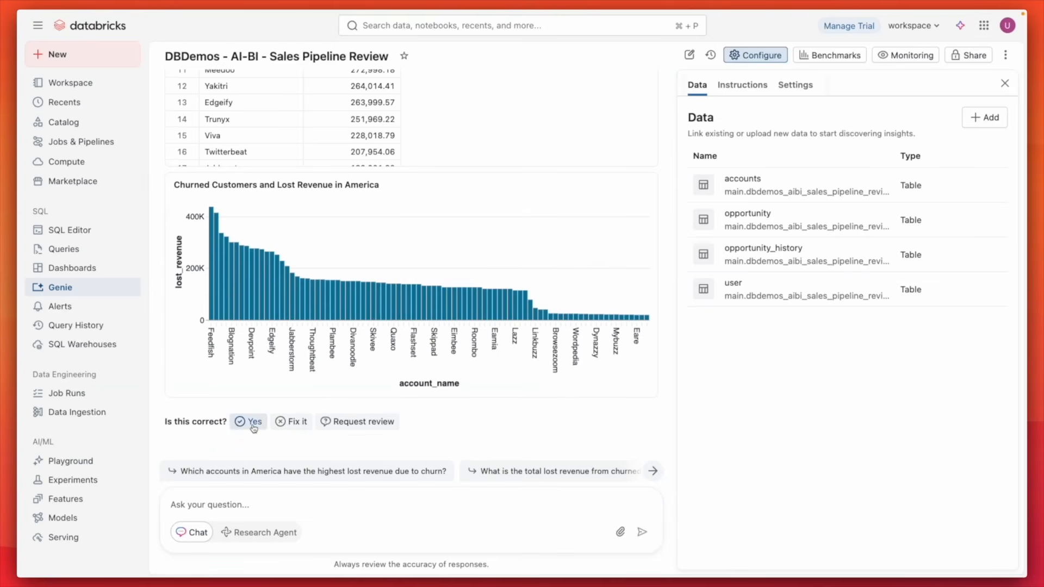
scroll(414, 423, down, 2)
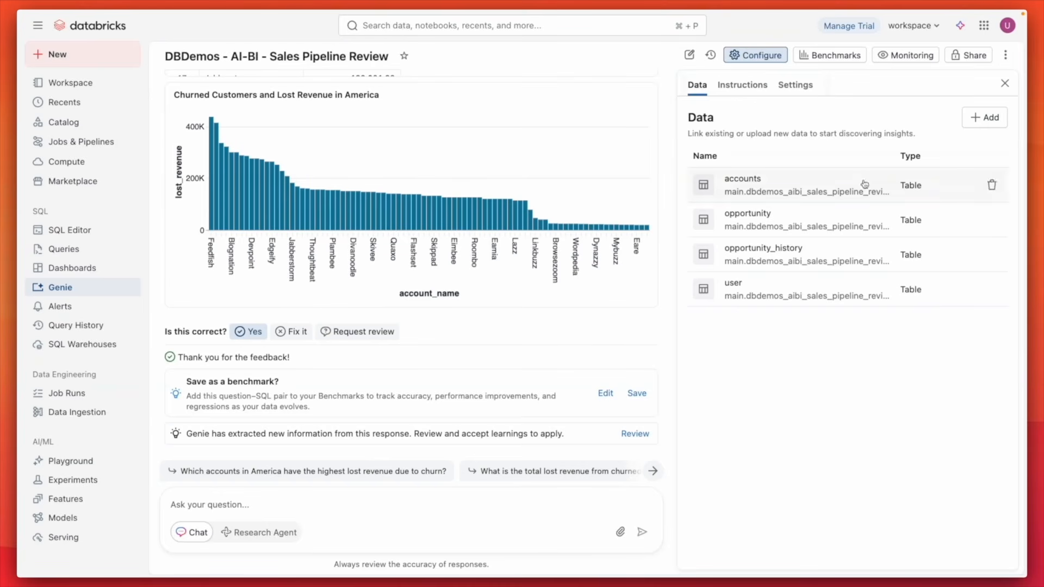
Edit the Churned Customers and Lost Revenue in America chart and set its bar color to red
scroll(641, 163, up, 2)
click(641, 157)
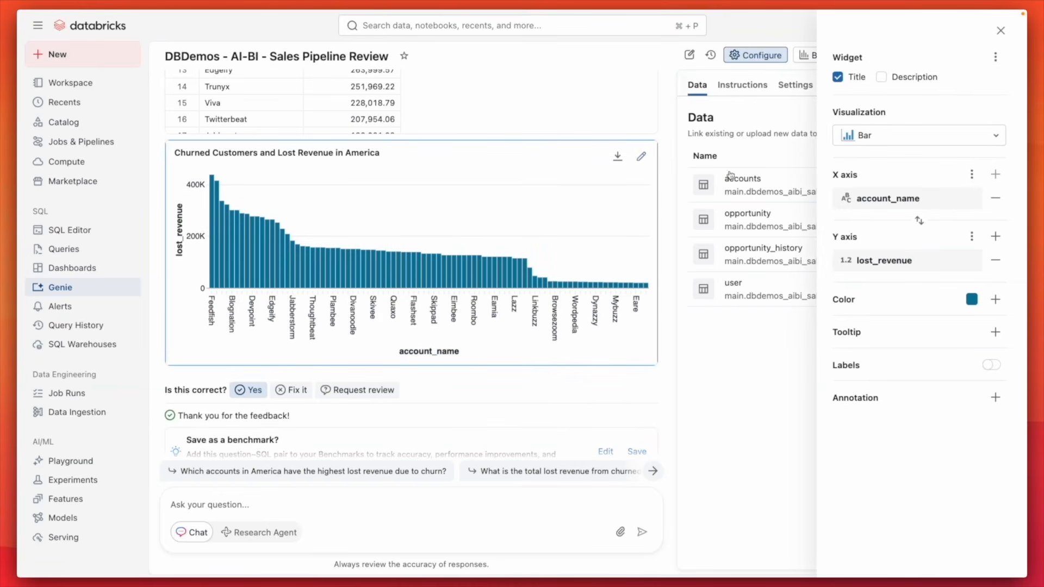
click(996, 299)
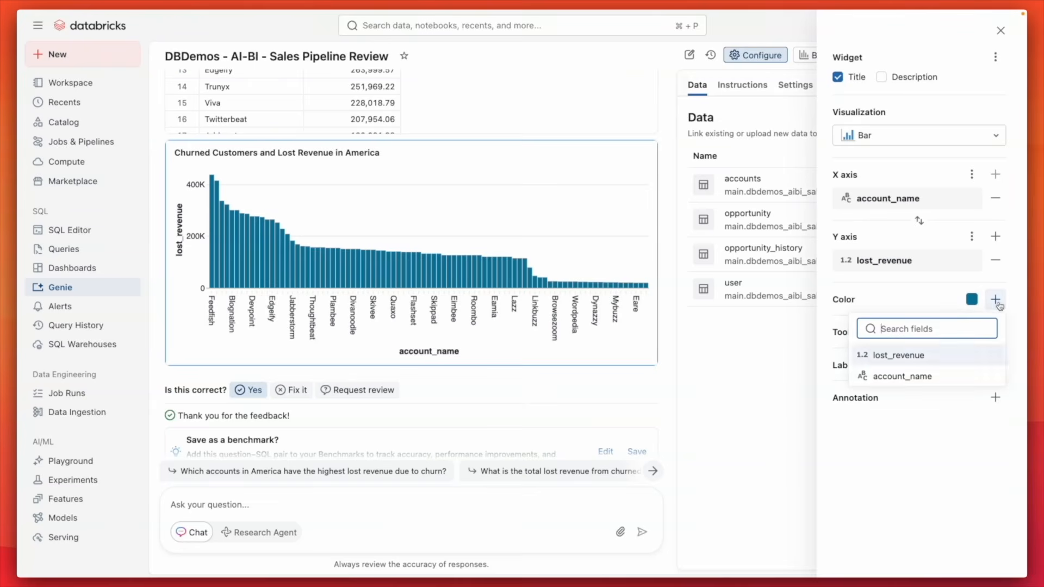
click(971, 300)
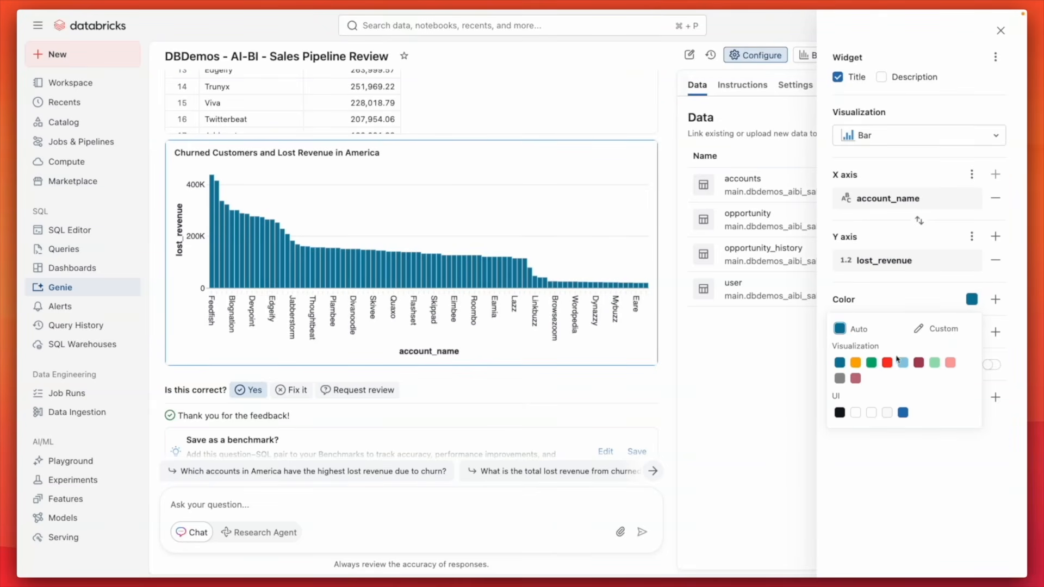
click(886, 363)
click(937, 474)
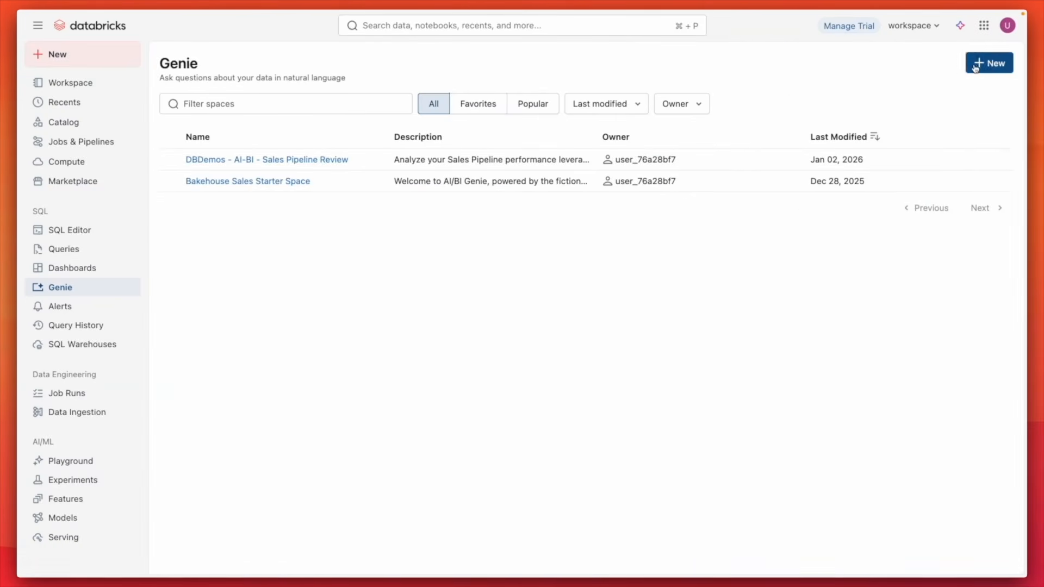
Create a new Genie space from cleaned_accounts, cleaned_opportunity and cleaned_user in main's dbdemos_aibi_sales_pipeline_review schema
click(976, 68)
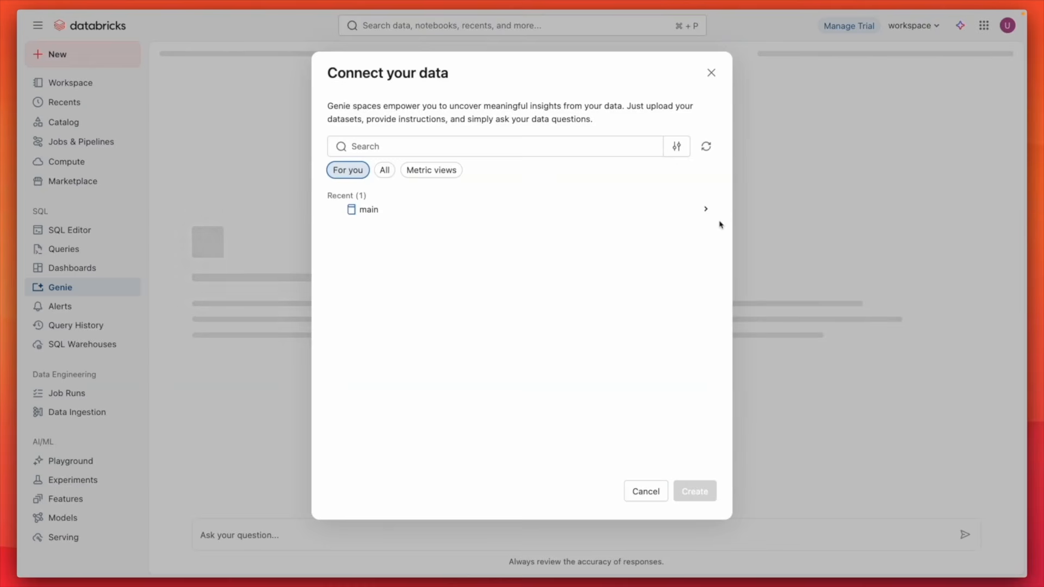
click(364, 209)
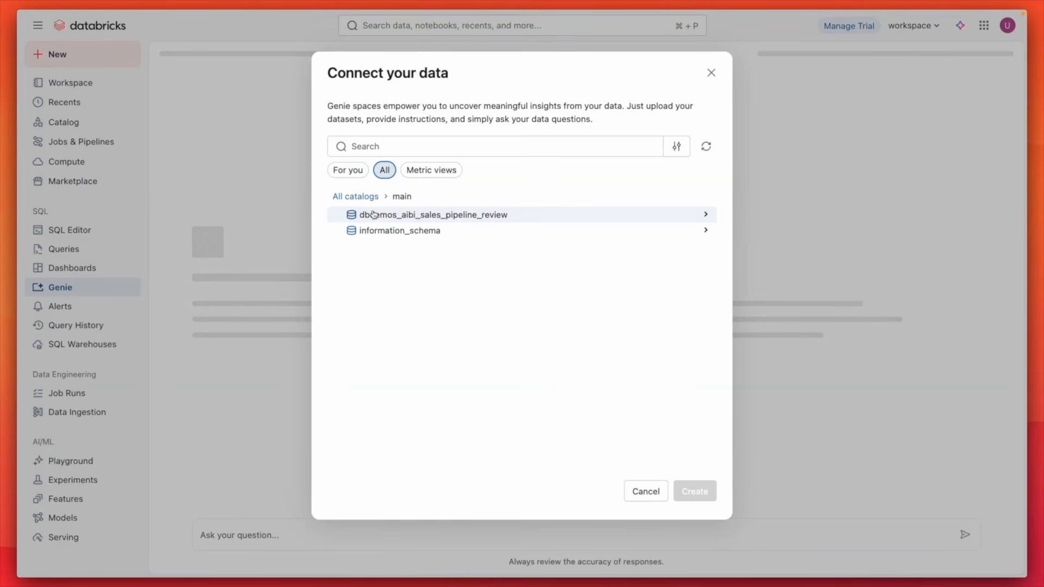
click(378, 218)
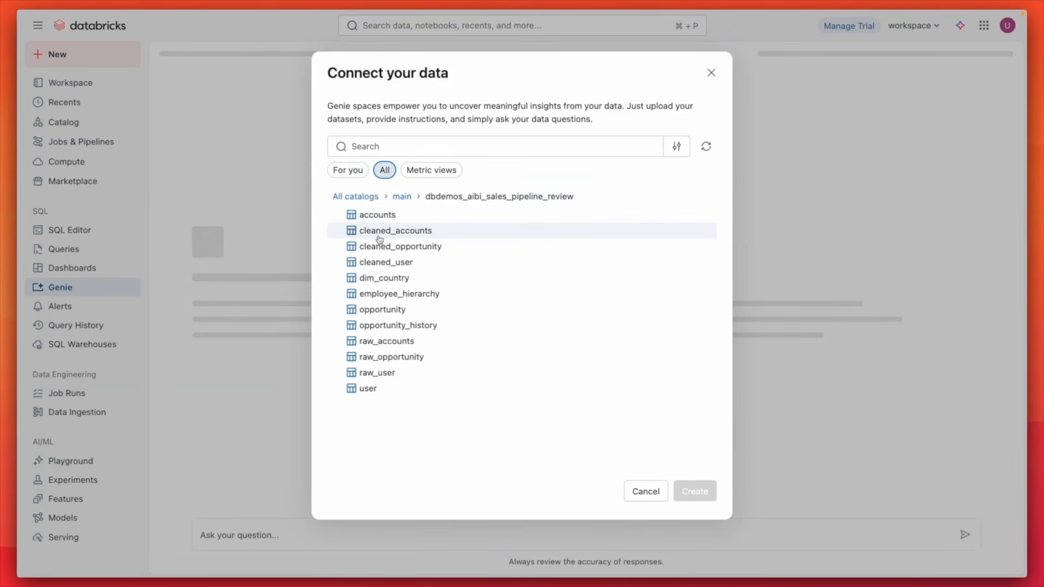
click(379, 233)
click(379, 246)
click(379, 263)
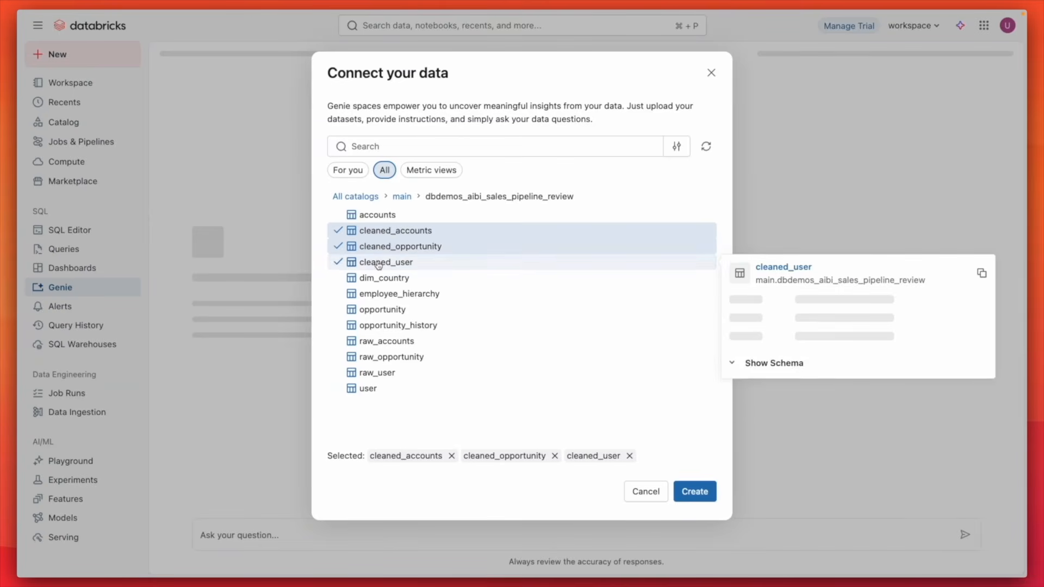
click(699, 491)
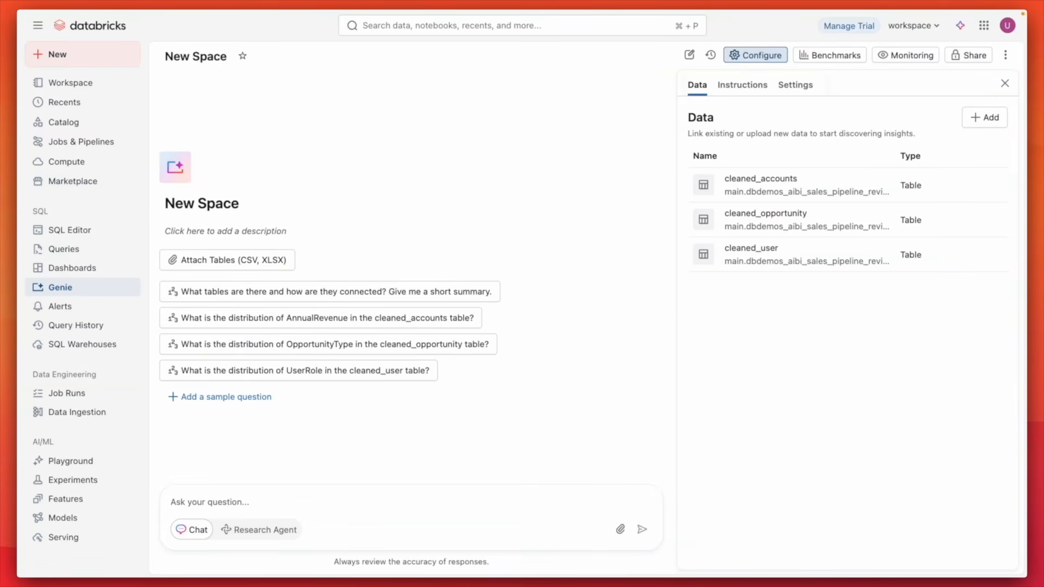
Rename the new space as "Sales Analytics Genie"
click(195, 205)
text(Sale)
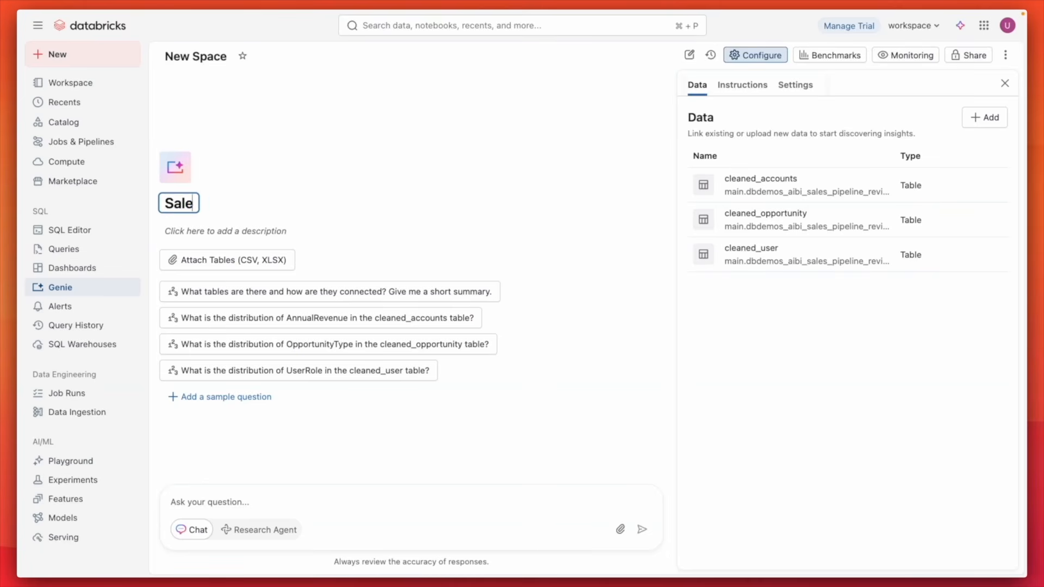
text(s Analytics)
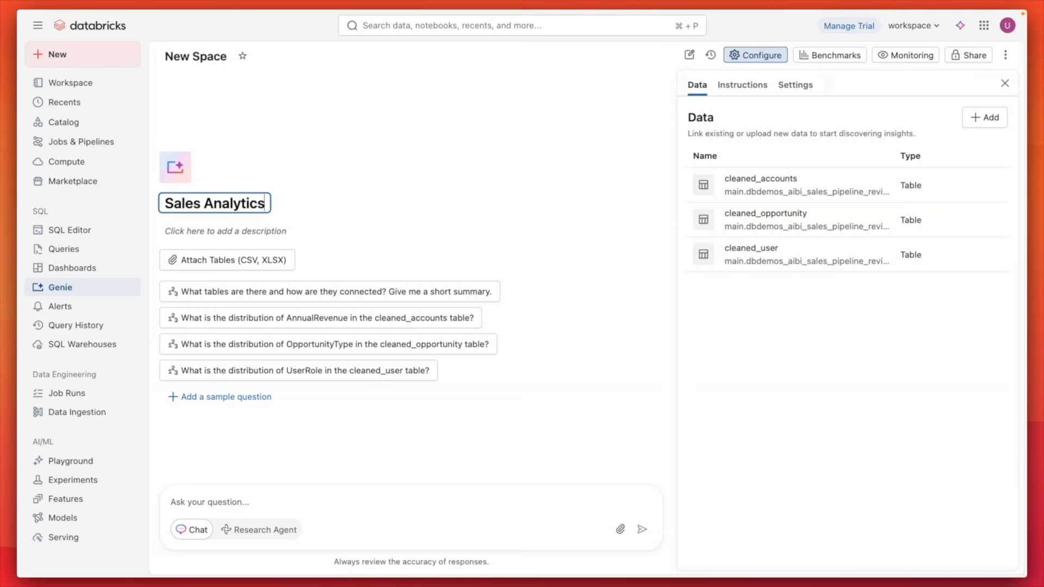
text( Genie)
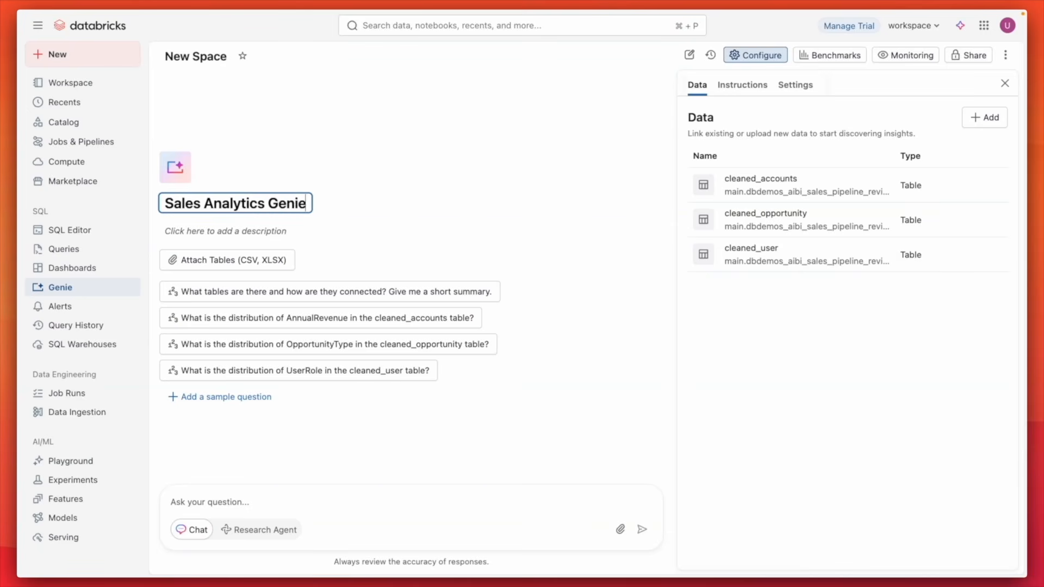
Add the space description "This space is for teams to understand sales KPIs, revenue goals, etc."
click(323, 229)
text(This spa)
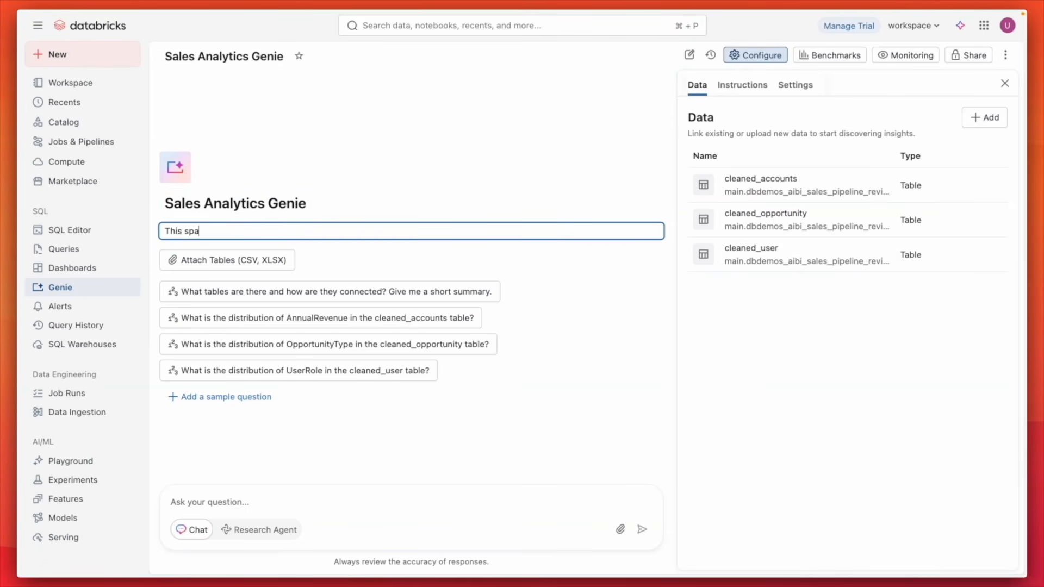
text(ce is for teams to understand sales KPIs)
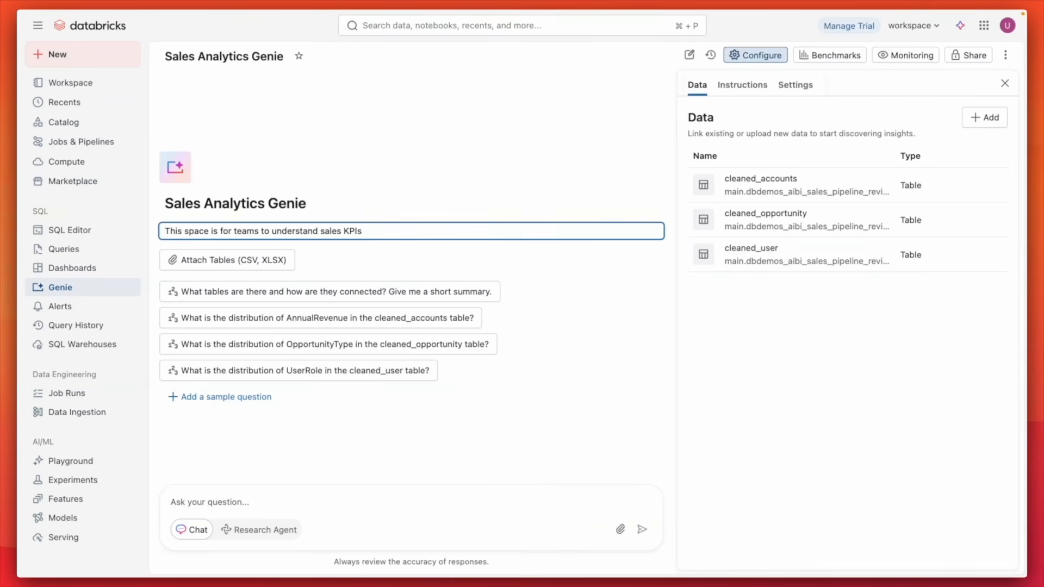
text(, revenue goals, etc.)
click(850, 358)
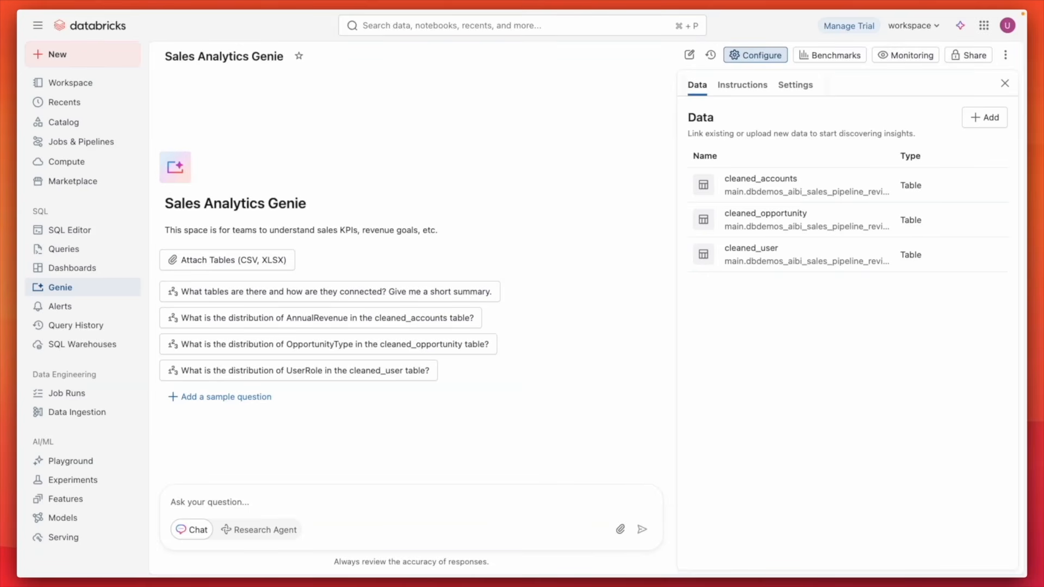
Examine the space's general text instructions and the SQL of the "Average active opportunity size" example query
click(744, 86)
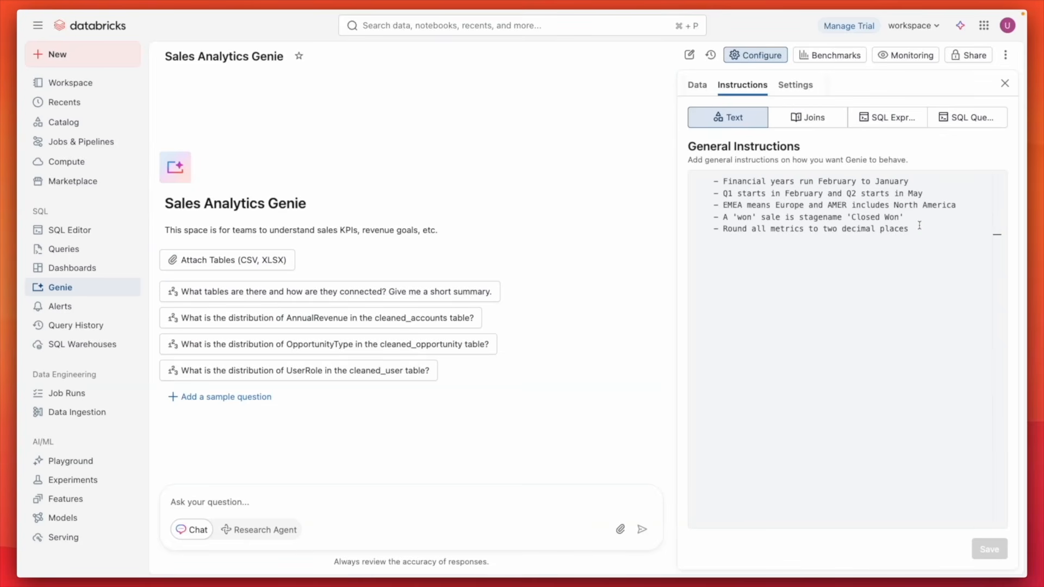
click(953, 124)
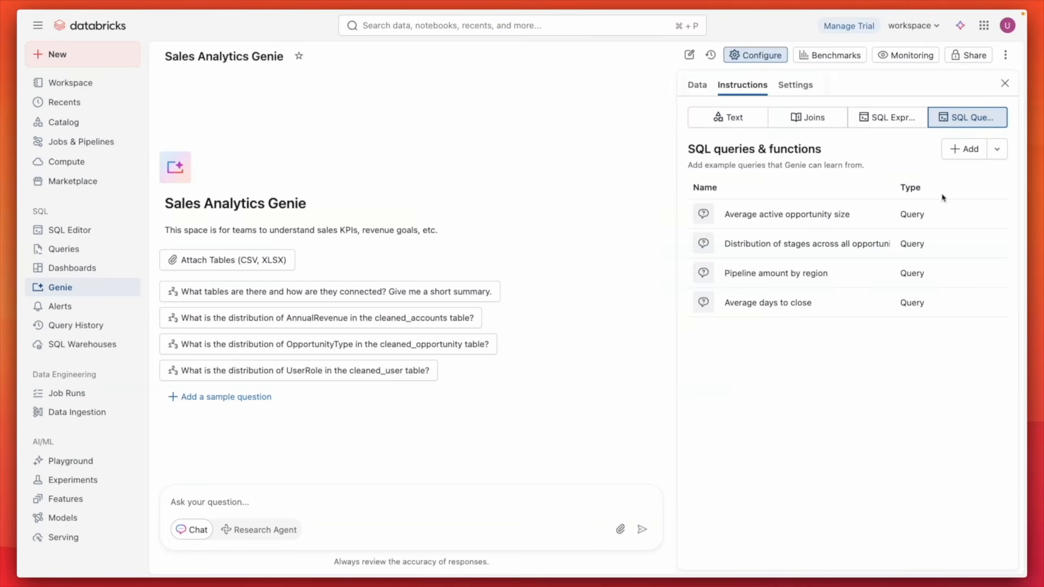
click(812, 216)
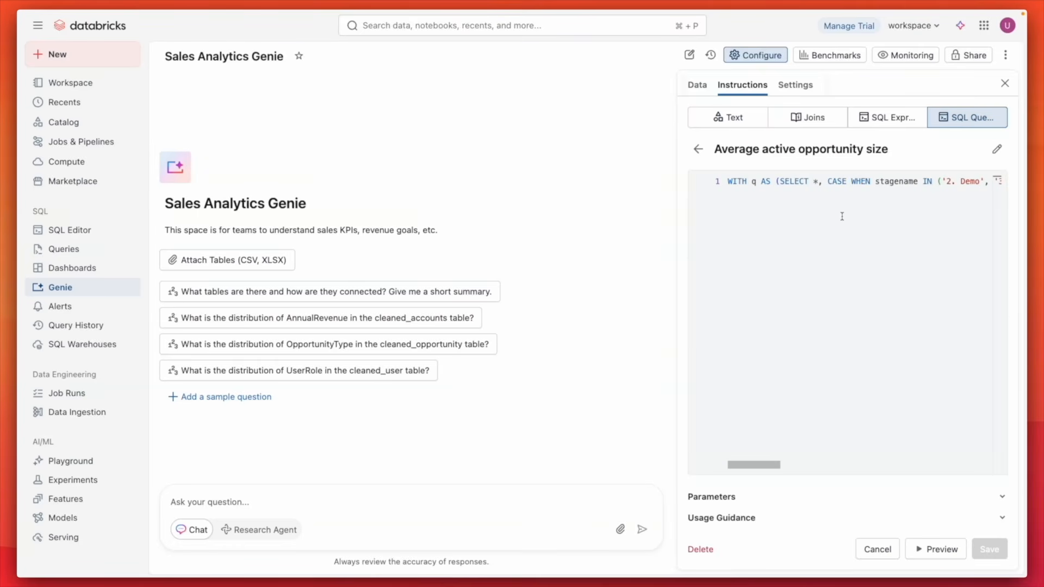
scroll(848, 183, right, 5)
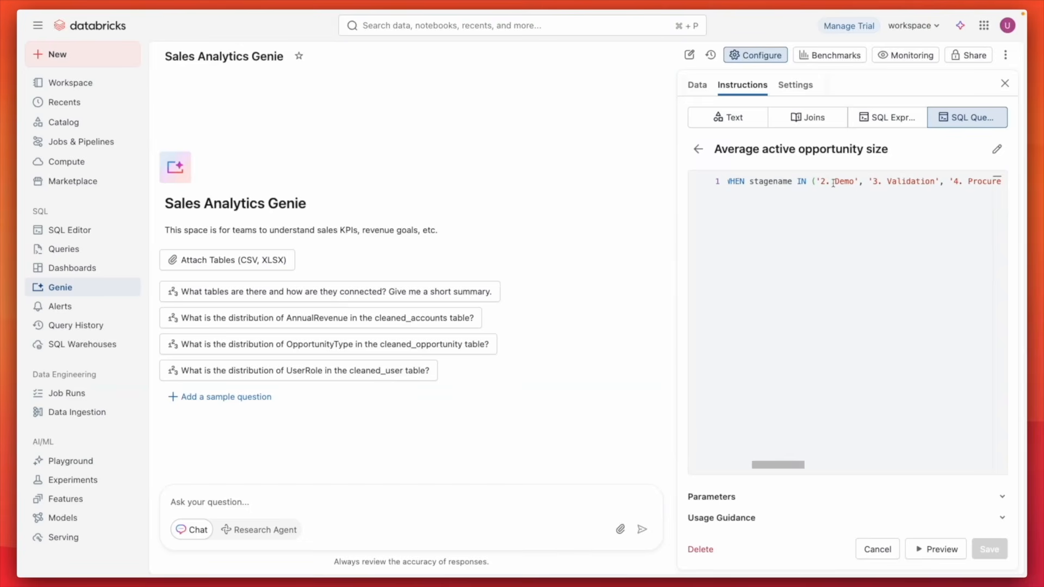
click(698, 150)
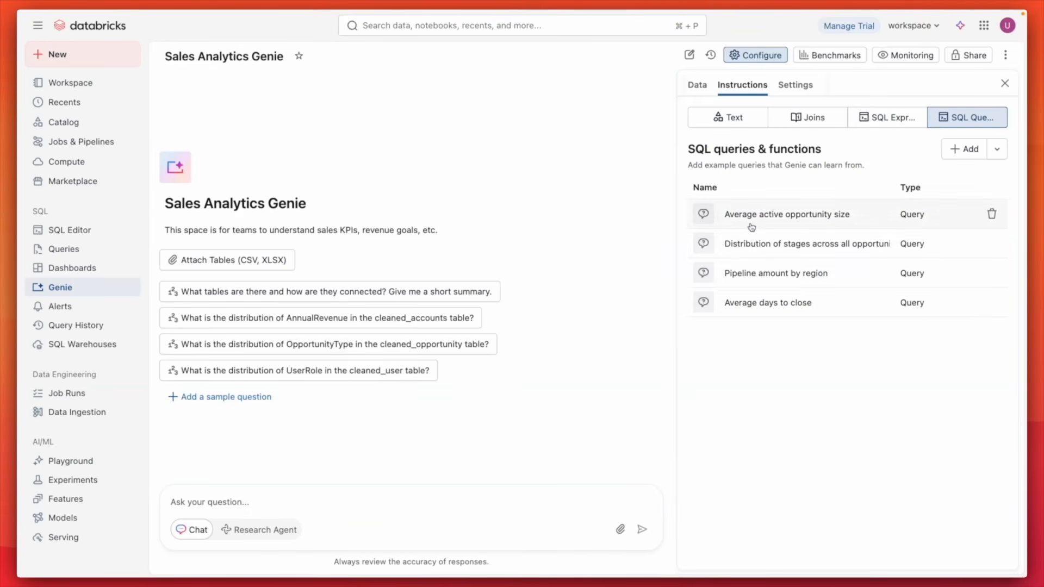
Read through the SQL of the "Pipeline amount by region" example query and return to the query list
click(818, 270)
scroll(836, 184, right, 5)
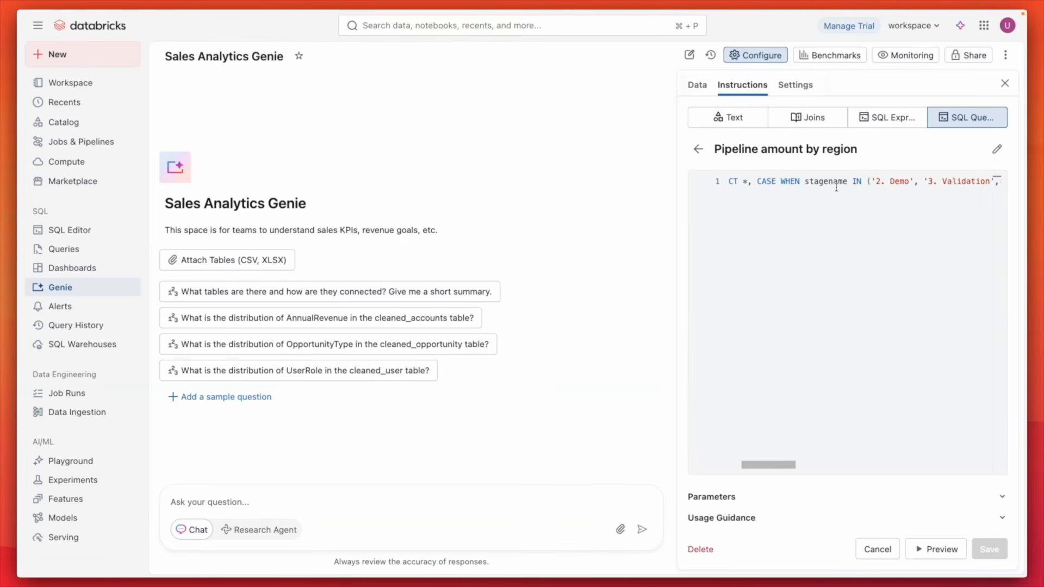
scroll(836, 188, right, 5)
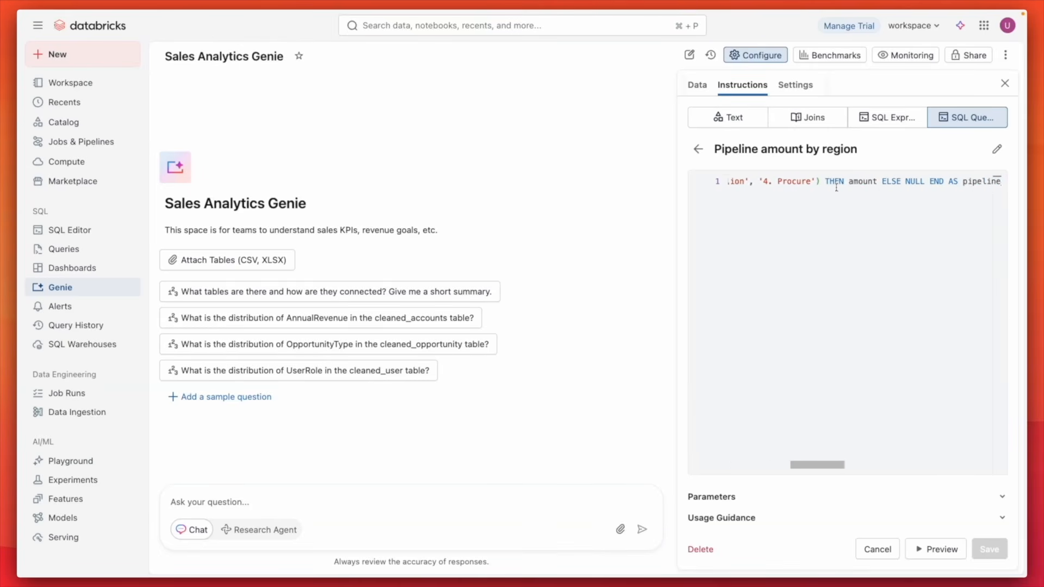
scroll(836, 187, right, 3)
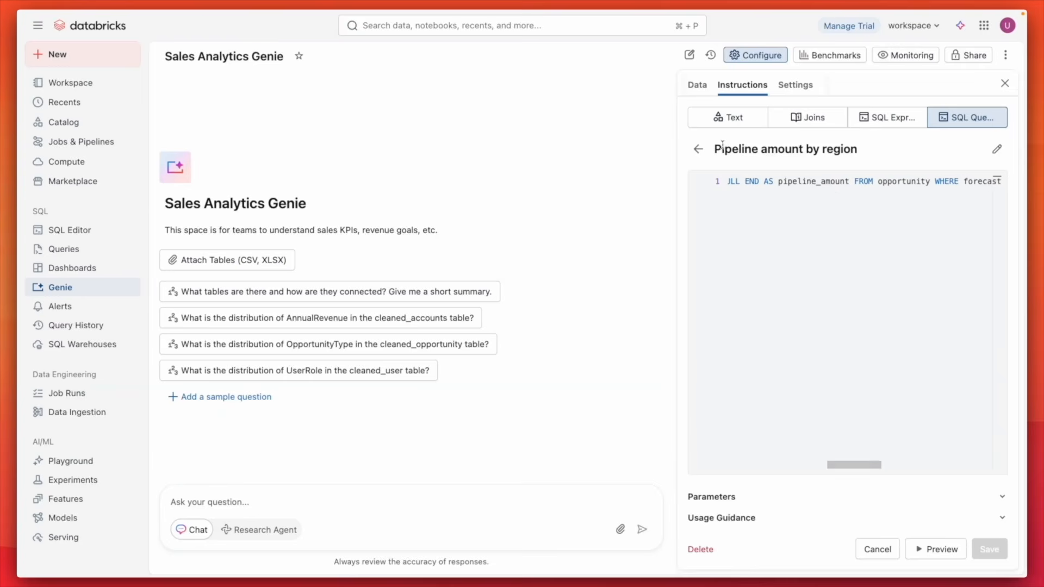
click(699, 150)
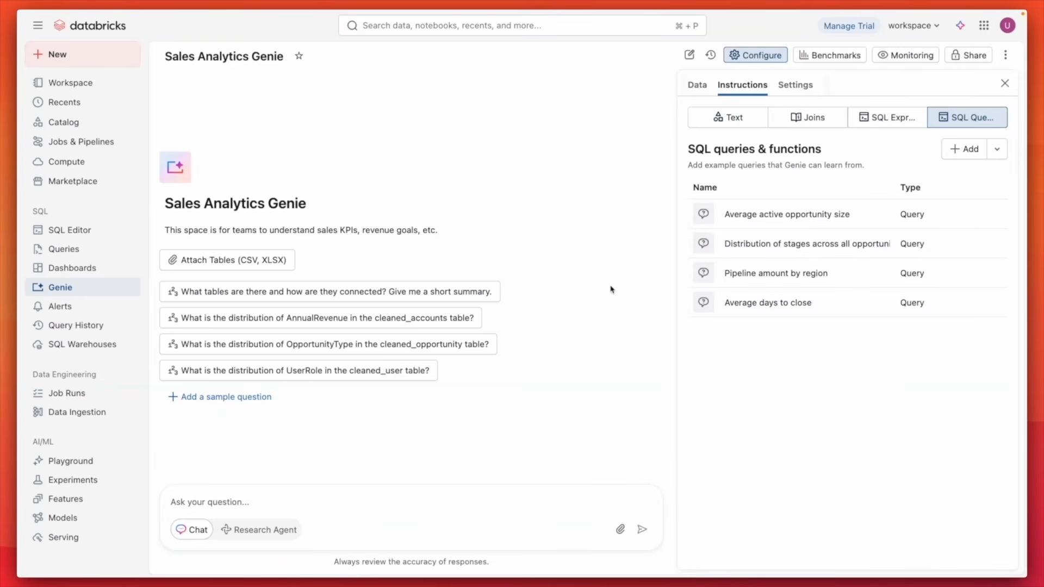
Ask the sample question about which tables there are and how they are connected, and mark the answer as correct
click(450, 300)
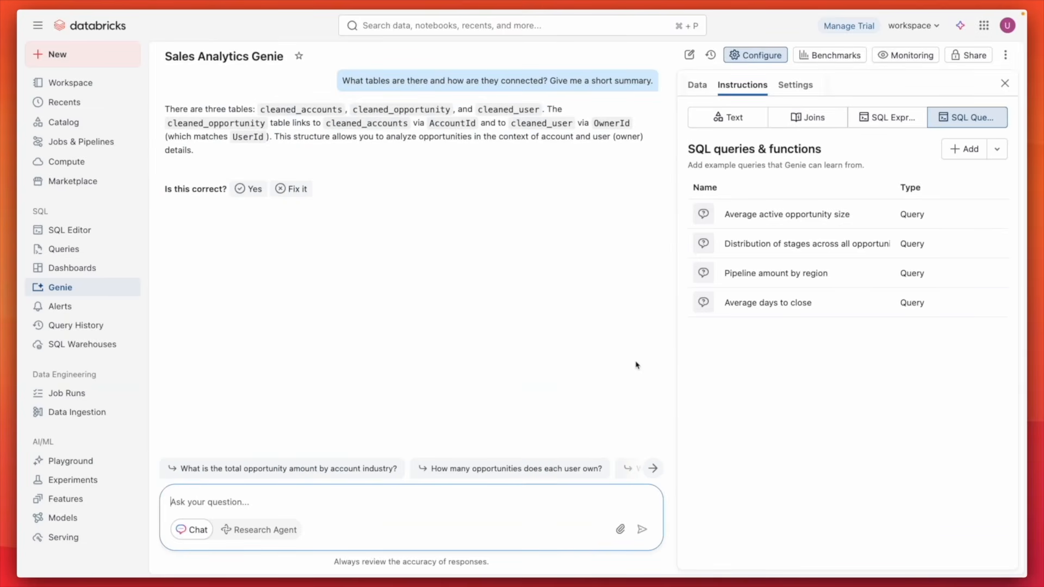
click(249, 190)
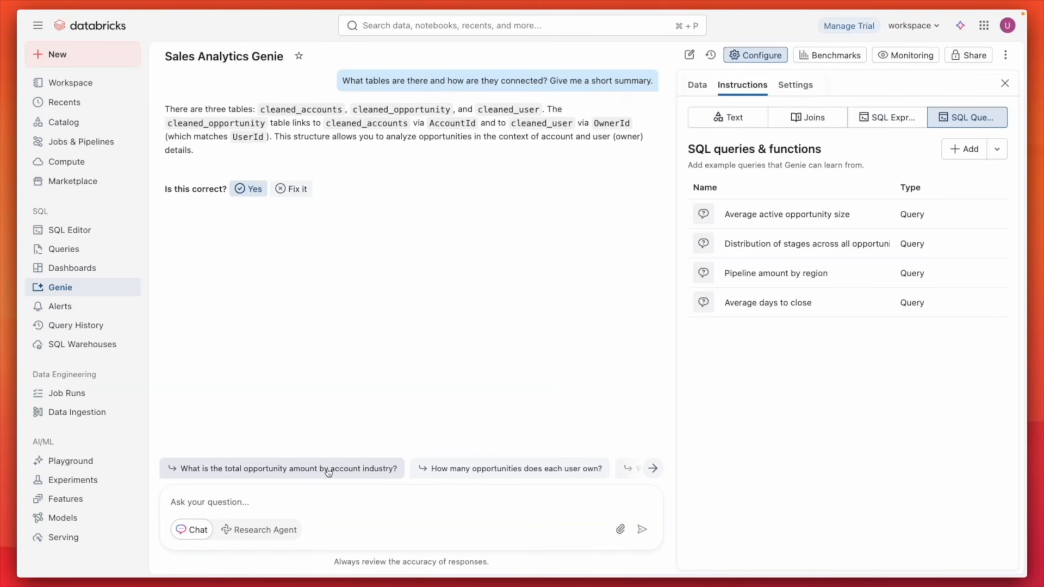
Review the space's benchmark evaluations and its monitoring history of asked questions
click(822, 54)
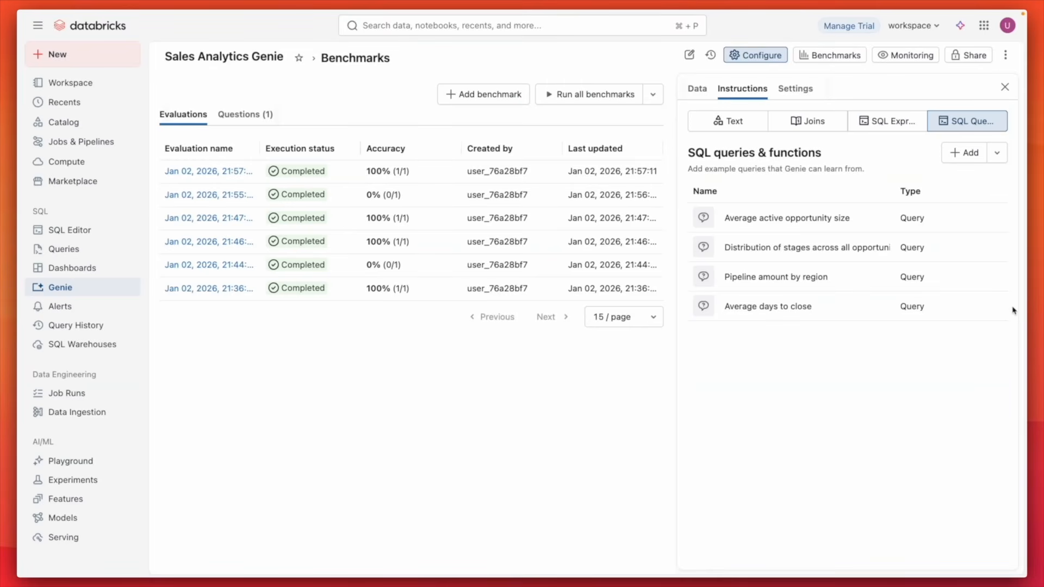
click(892, 56)
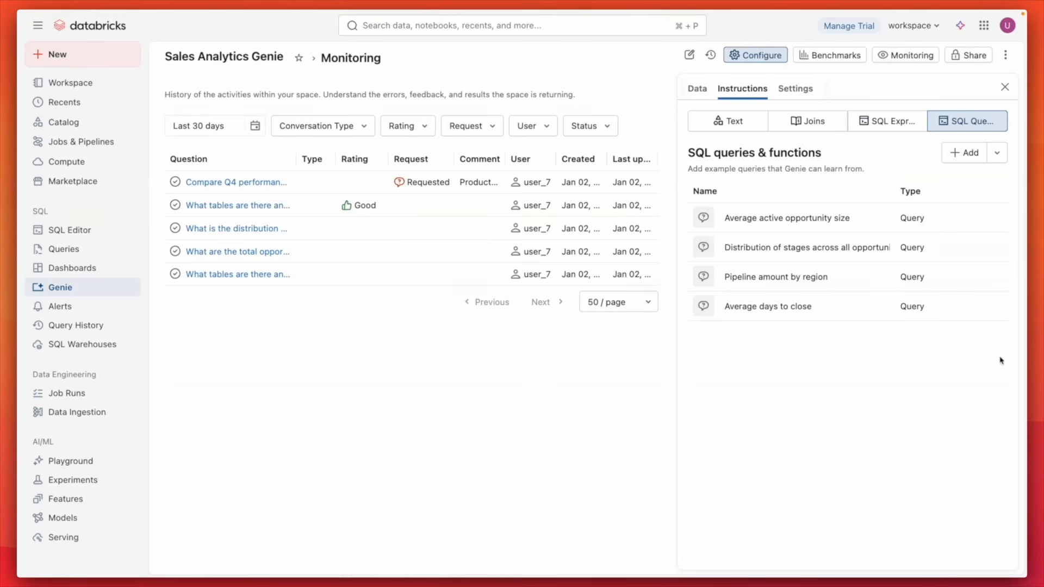
Share the Sales Analytics Genie space with all workspace users at the Can View permission level
click(958, 63)
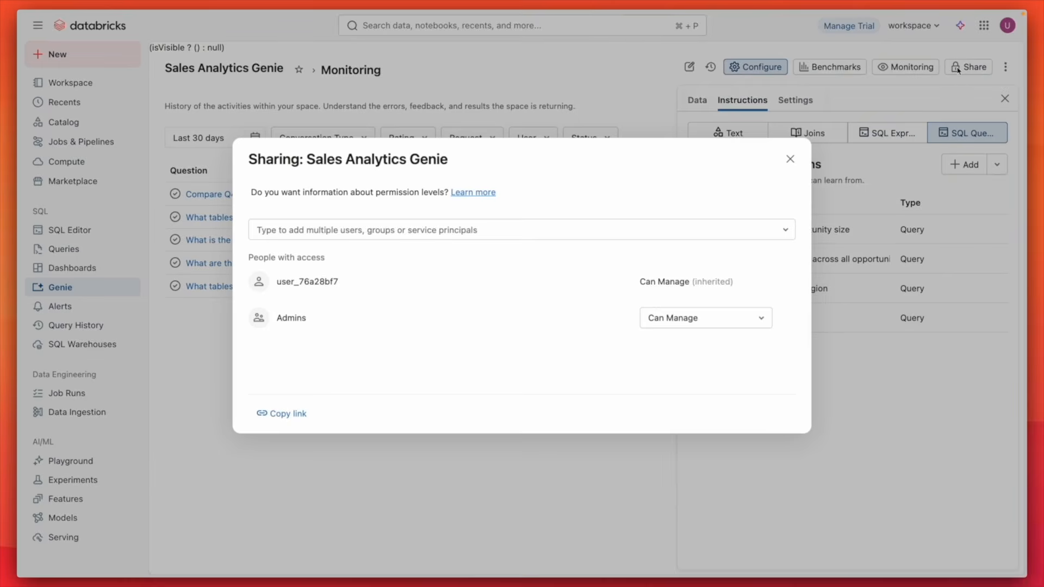
click(782, 232)
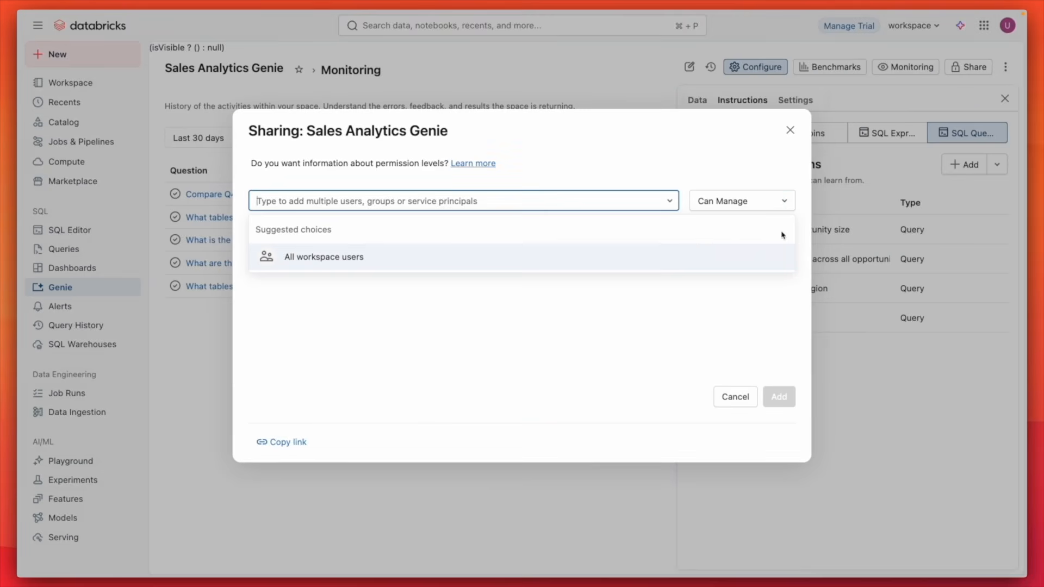
click(658, 263)
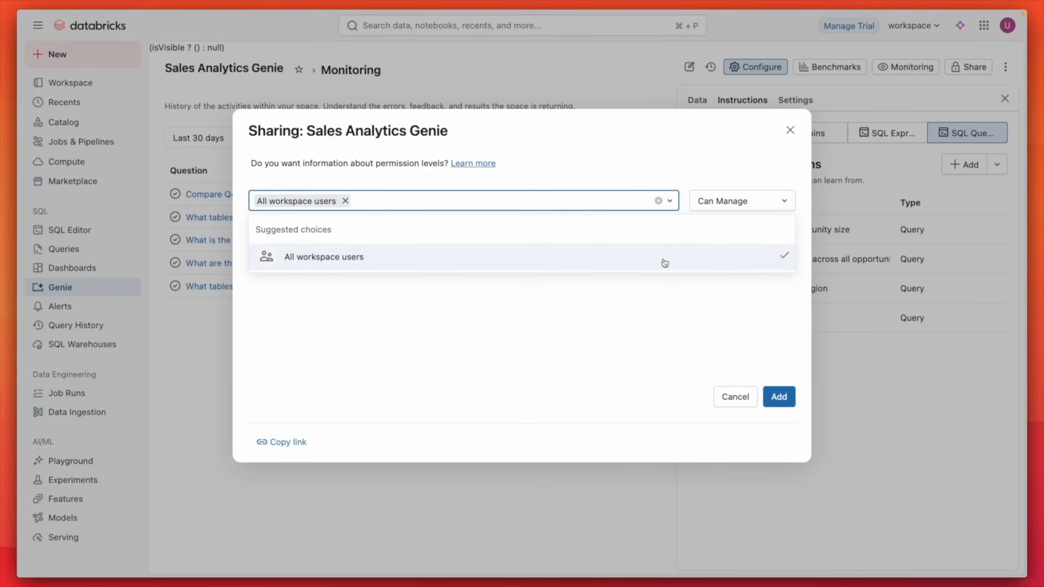
click(742, 202)
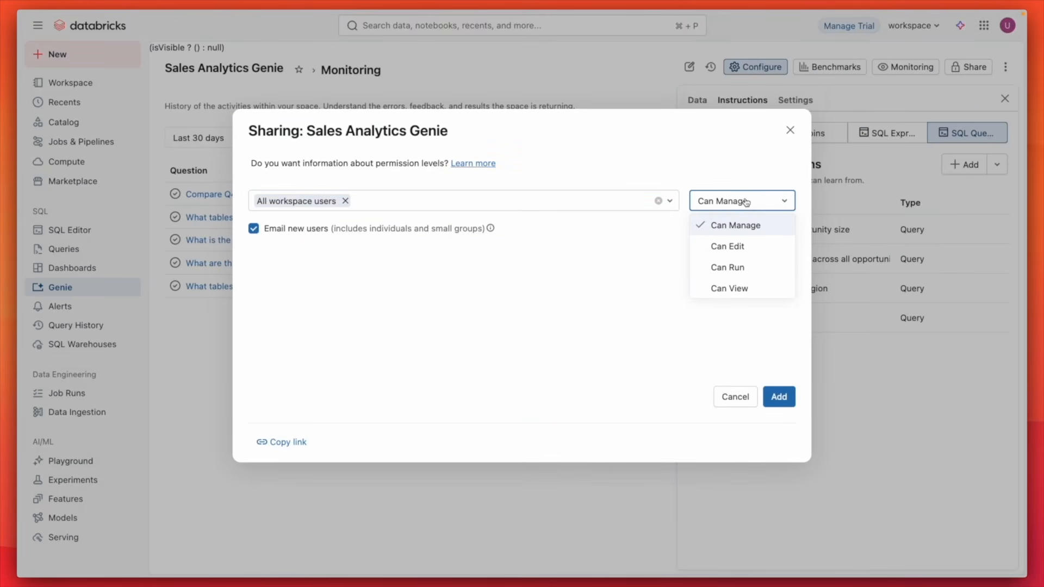
click(736, 286)
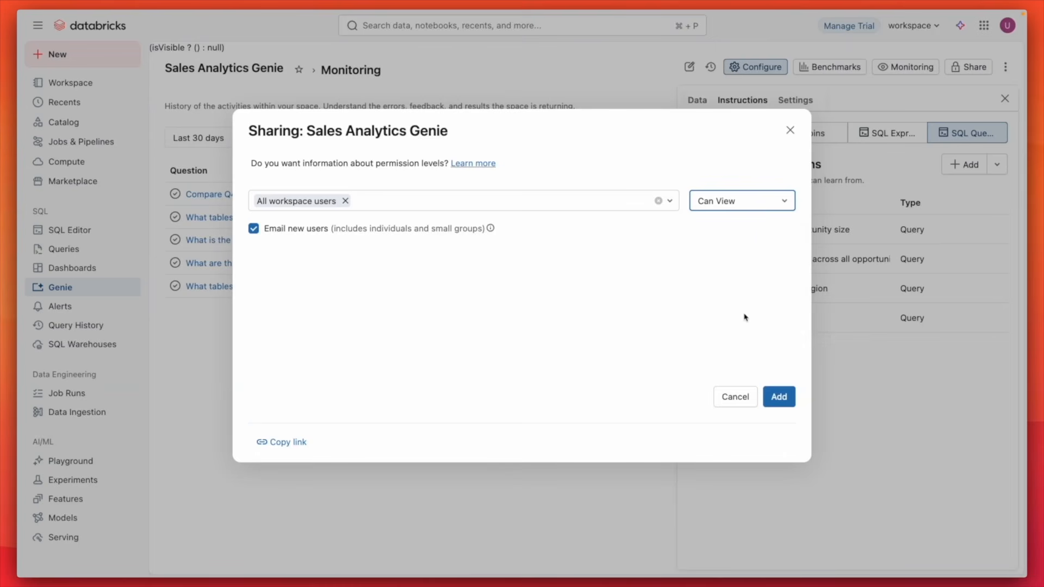
click(784, 402)
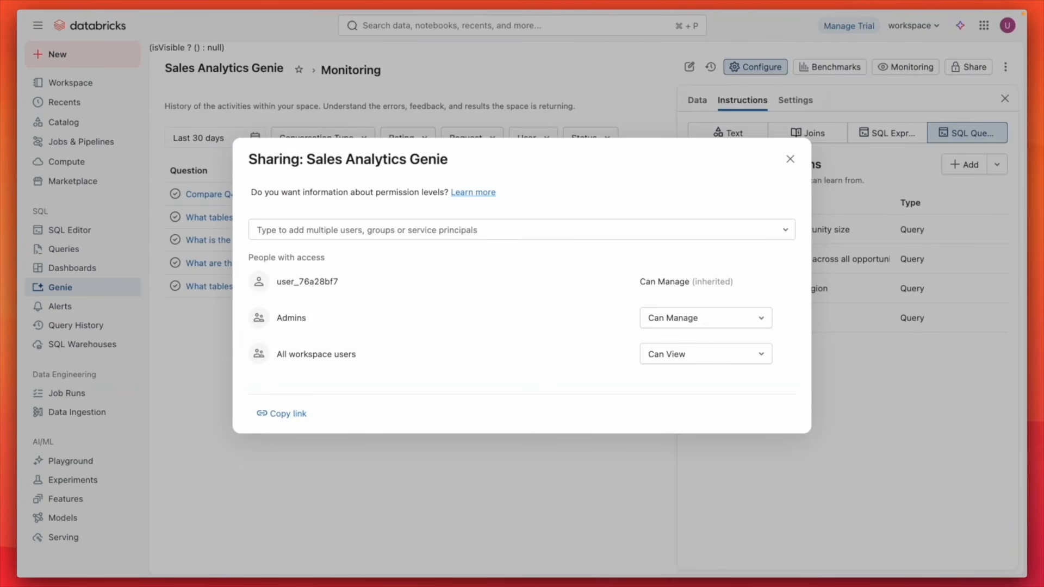
click(789, 158)
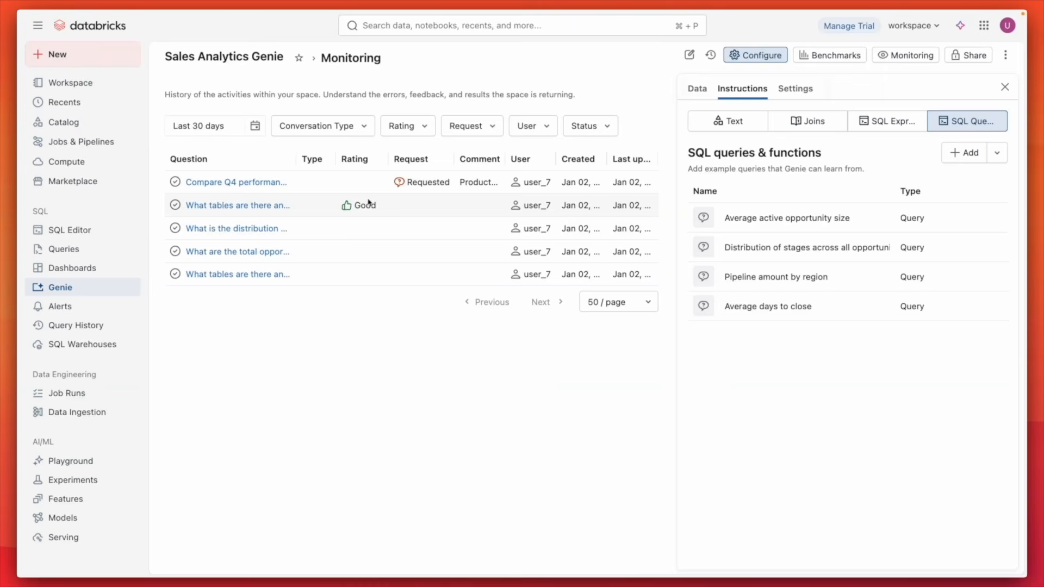
Examine the Q4 performance question's chart, review request comment and SQL awaiting review in the monitoring history
click(274, 184)
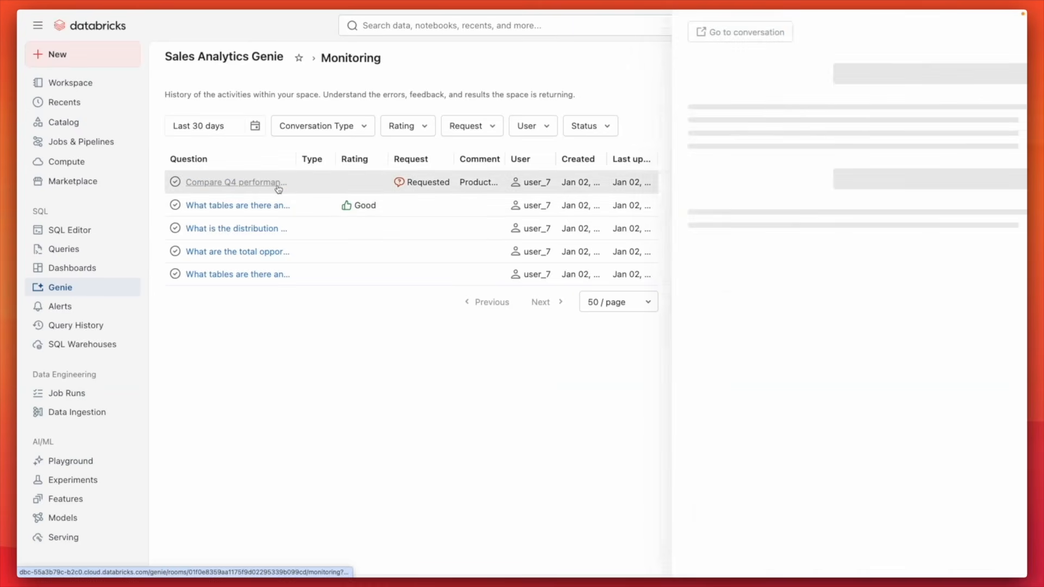
scroll(755, 238, down, 10)
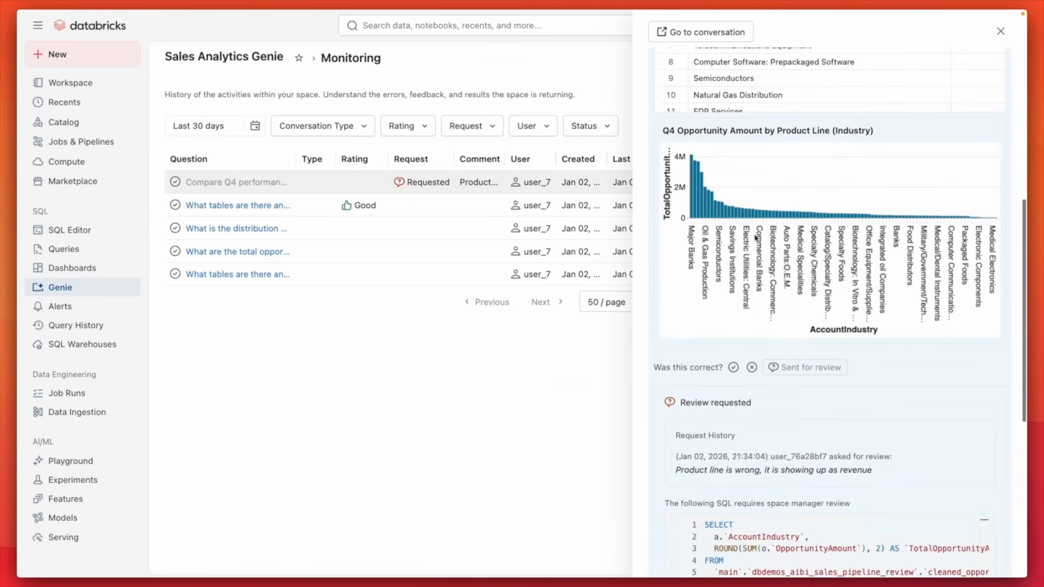
scroll(755, 239, down, 2)
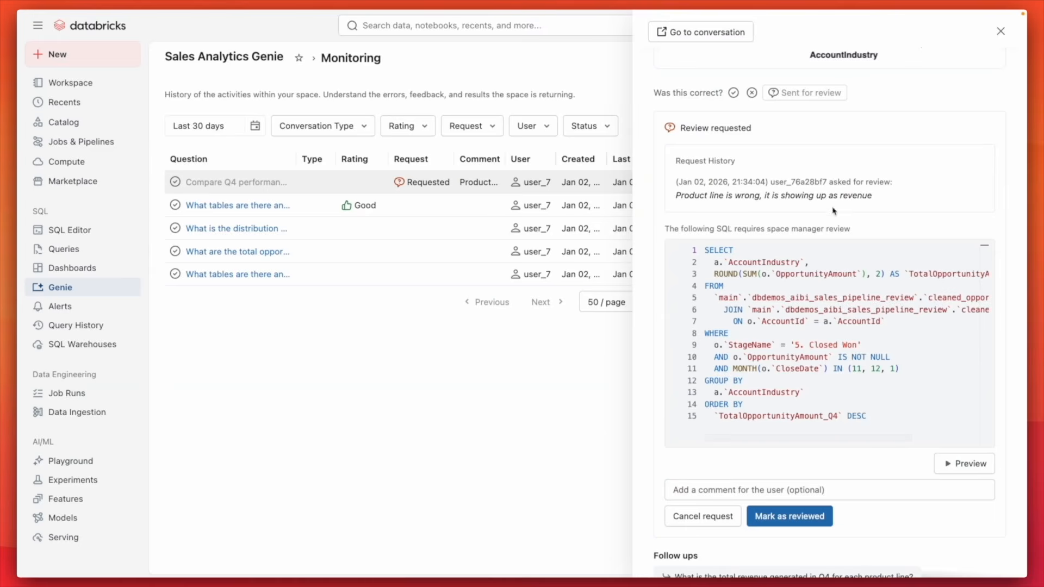
scroll(800, 200, down, 1)
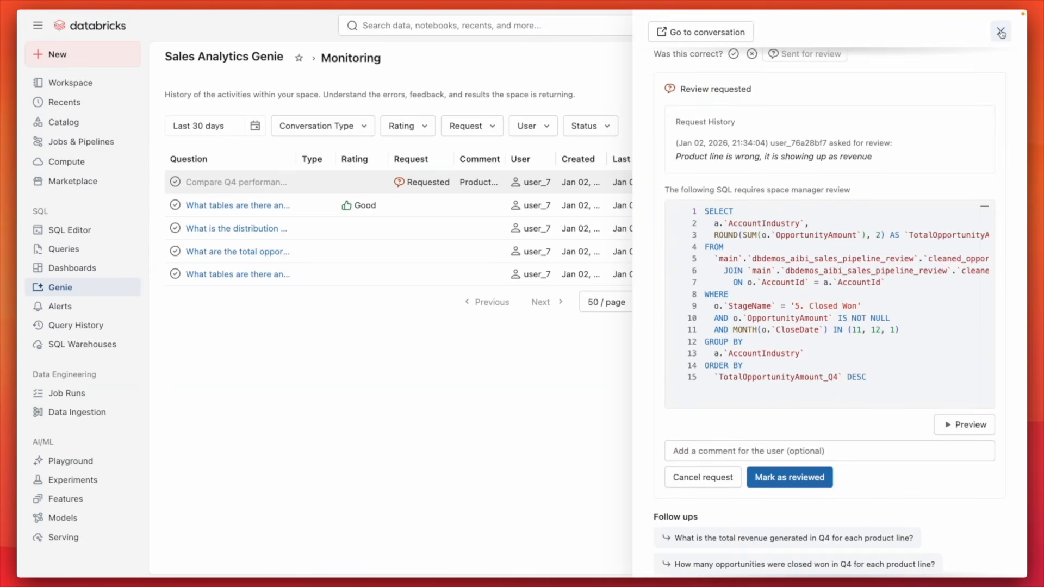
Examine the ground truth SQL answer of the "Compare Q4 performance across product line" benchmark question, leaving it unchanged
click(1001, 33)
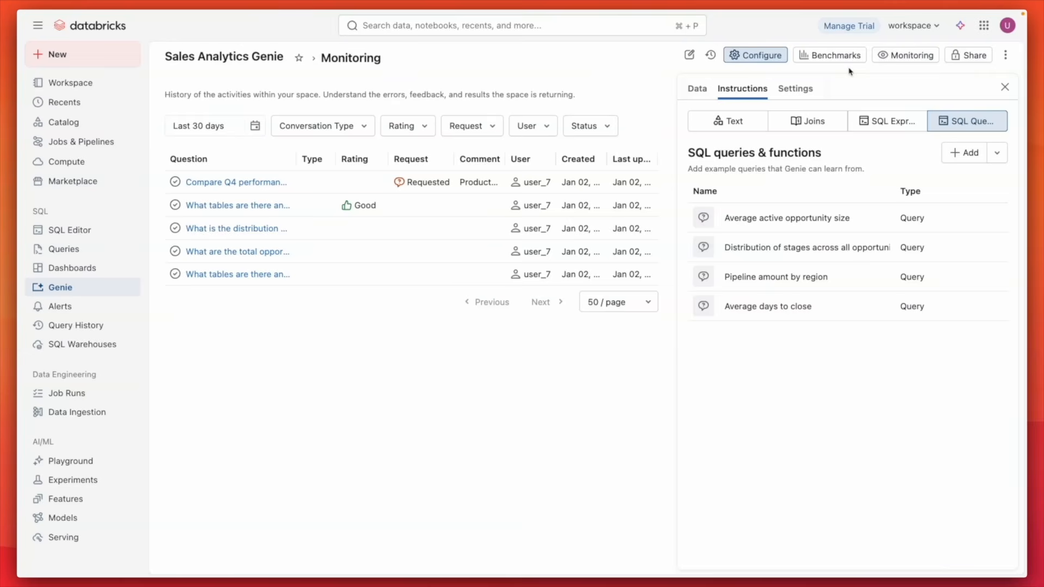
click(818, 65)
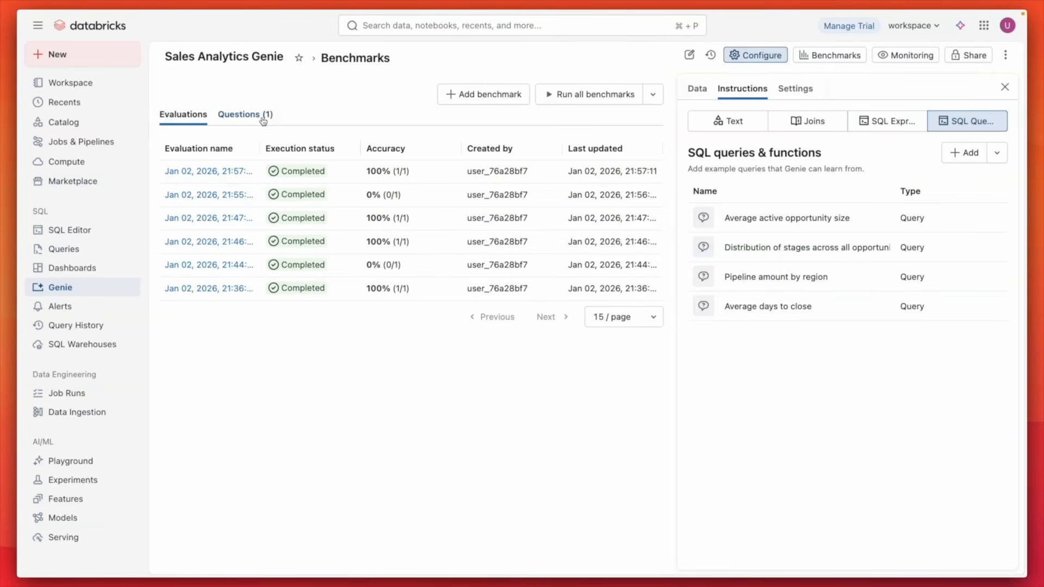
click(264, 120)
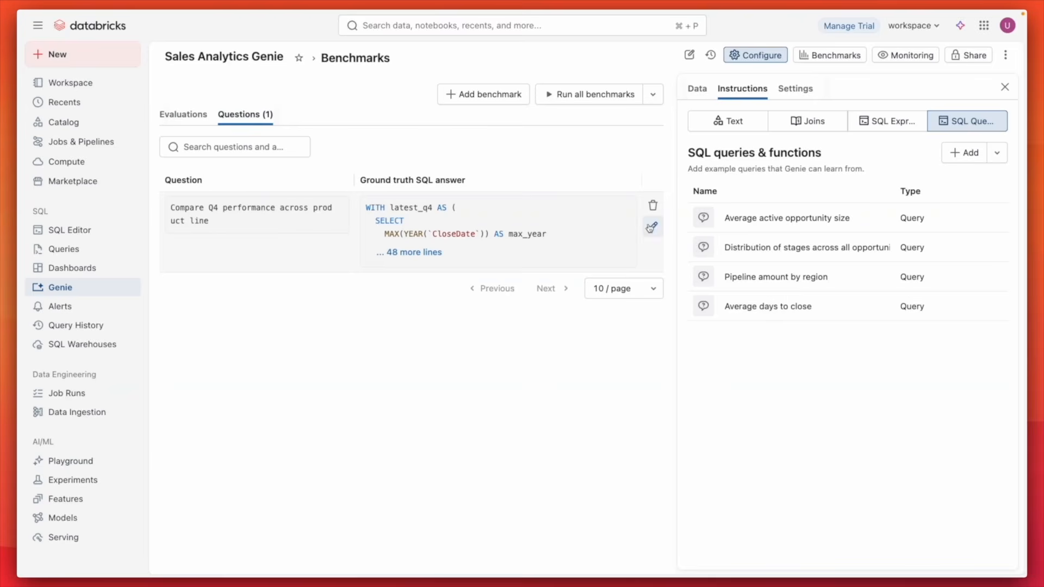
click(651, 227)
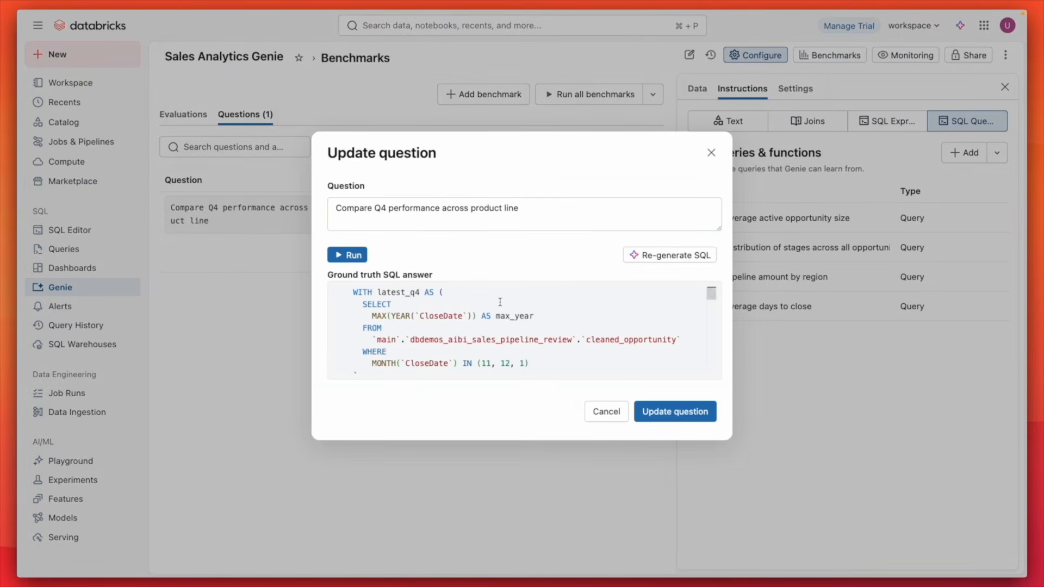
scroll(500, 301, down, 5)
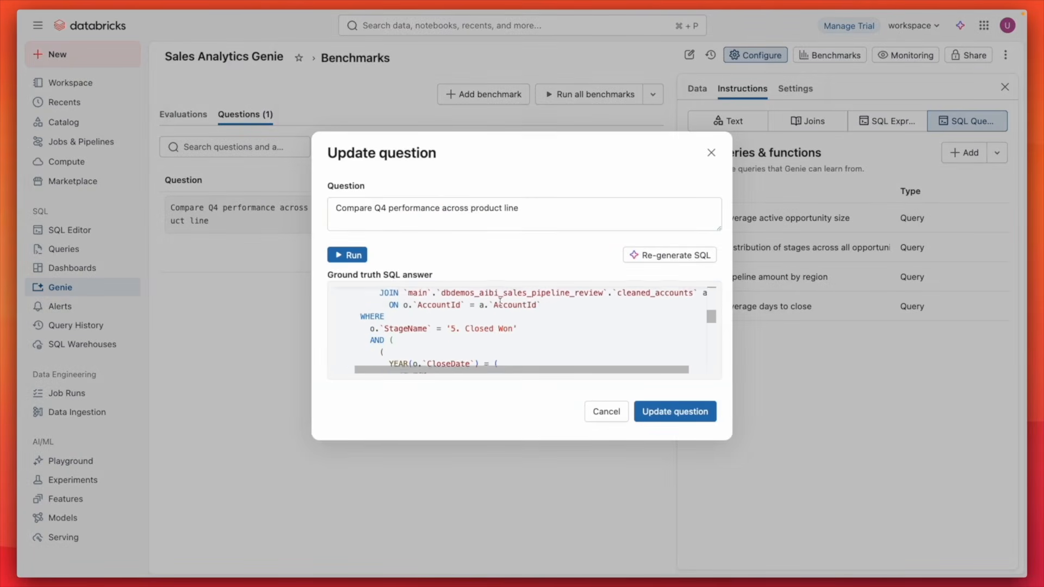
scroll(499, 302, down, 5)
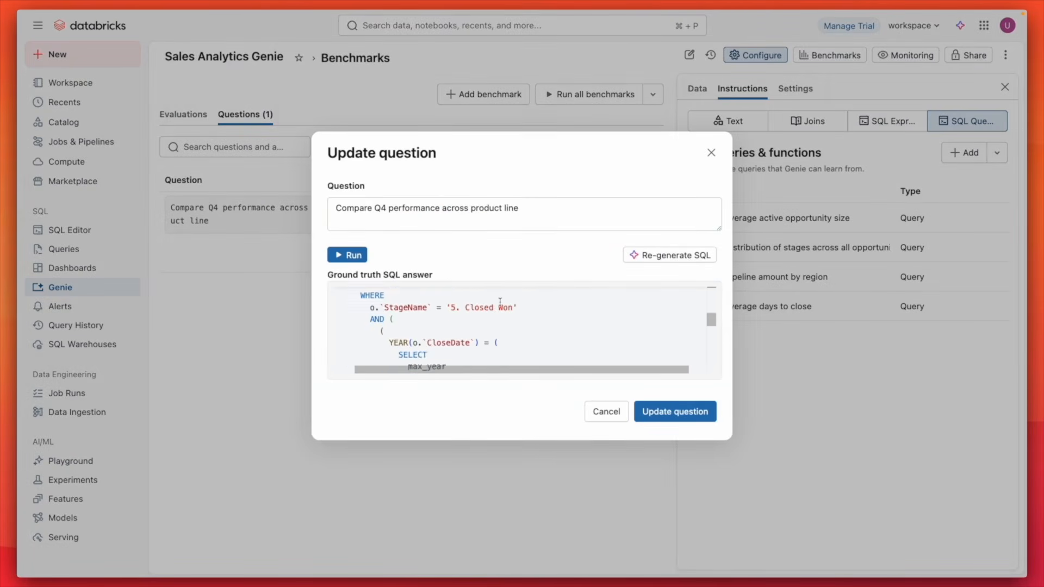
click(711, 152)
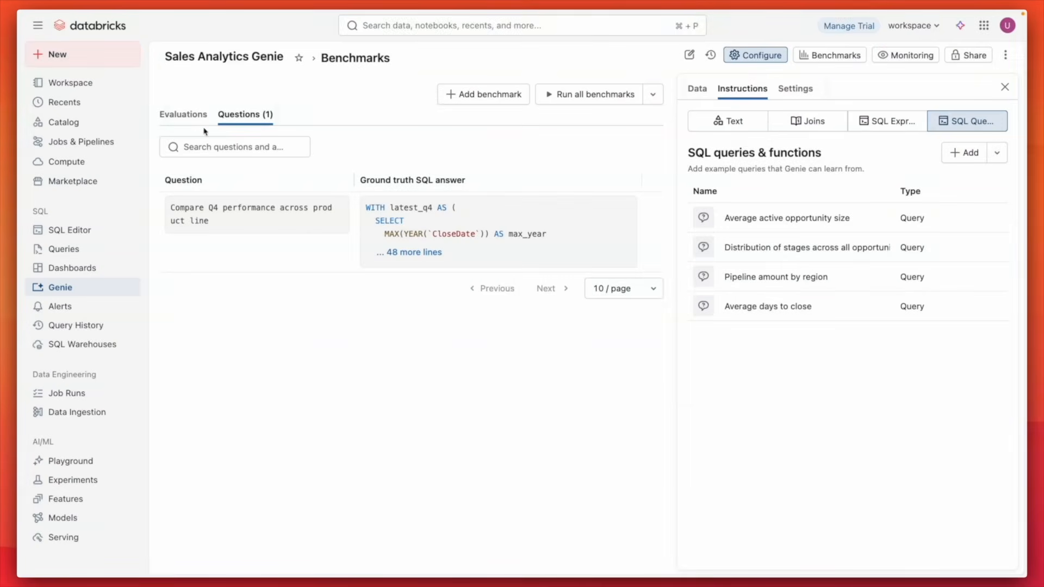
Review the Jan 02, 2026, 21:57:10 benchmark evaluation, comparing Genie's response SQL and results with the ground truth
click(182, 115)
click(194, 171)
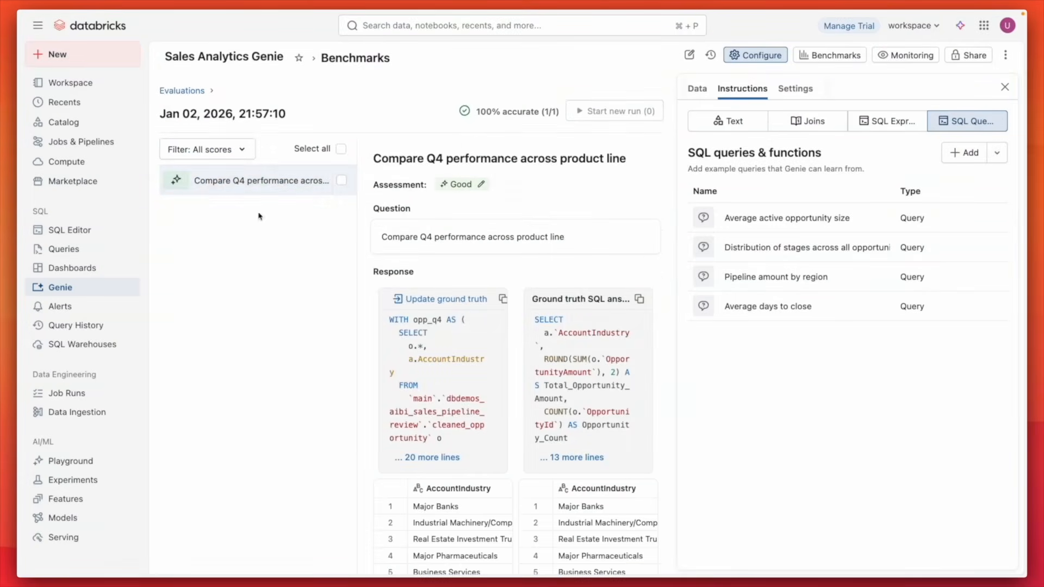
scroll(410, 308, down, 1)
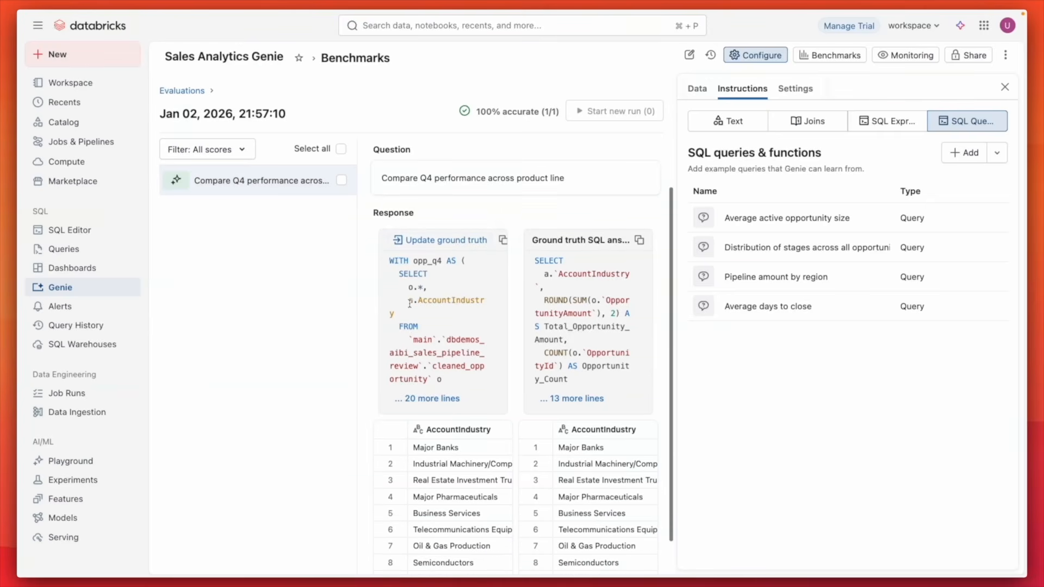